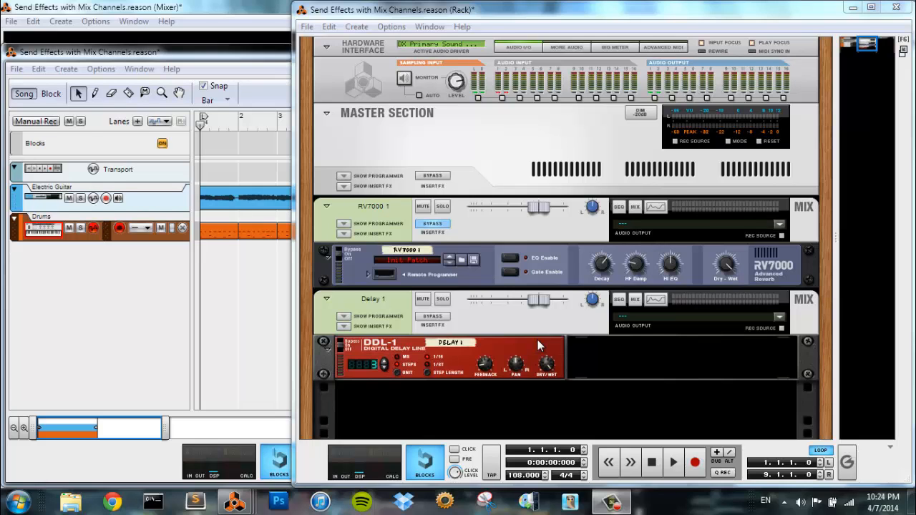
Inspect the rear cabling of the RV7000 reverb and its mix channel with cable clutter reduced, then return to the rack's front
key(Tab)
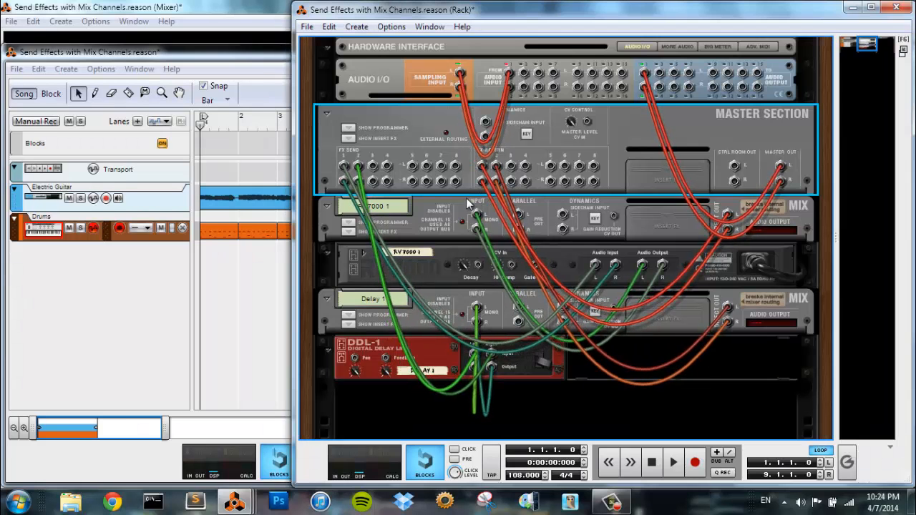
key(k)
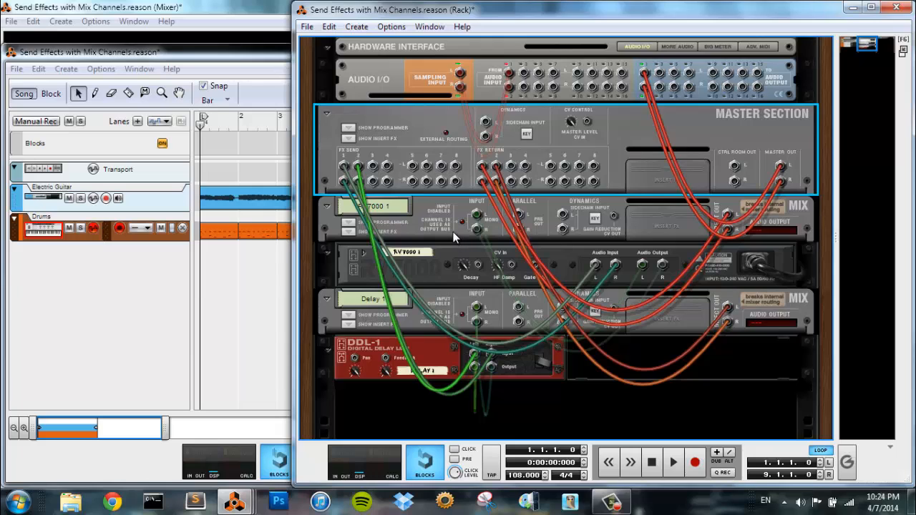
click(451, 240)
click(433, 268)
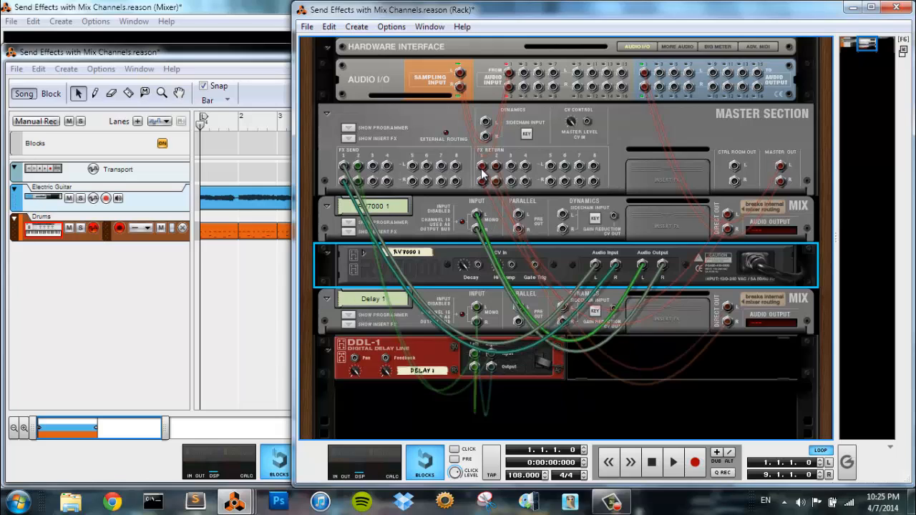
mouse_move(483, 174)
click(746, 215)
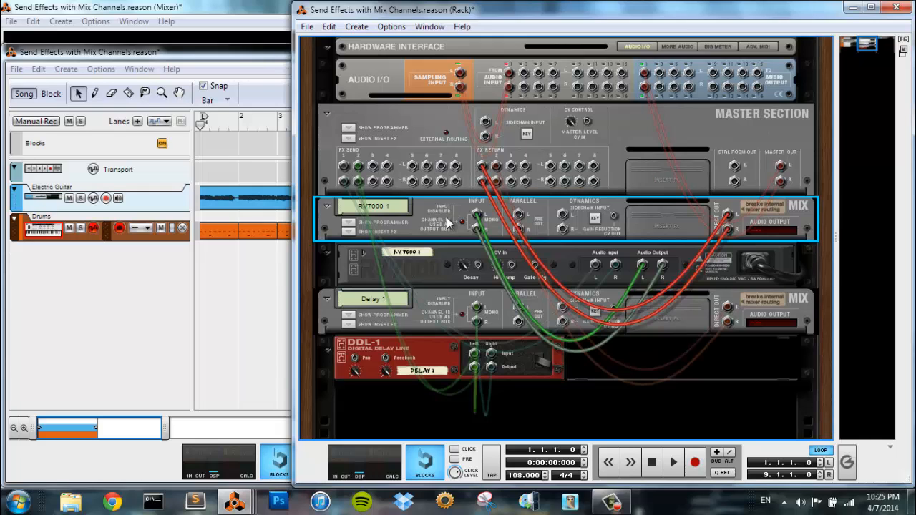
key(Tab)
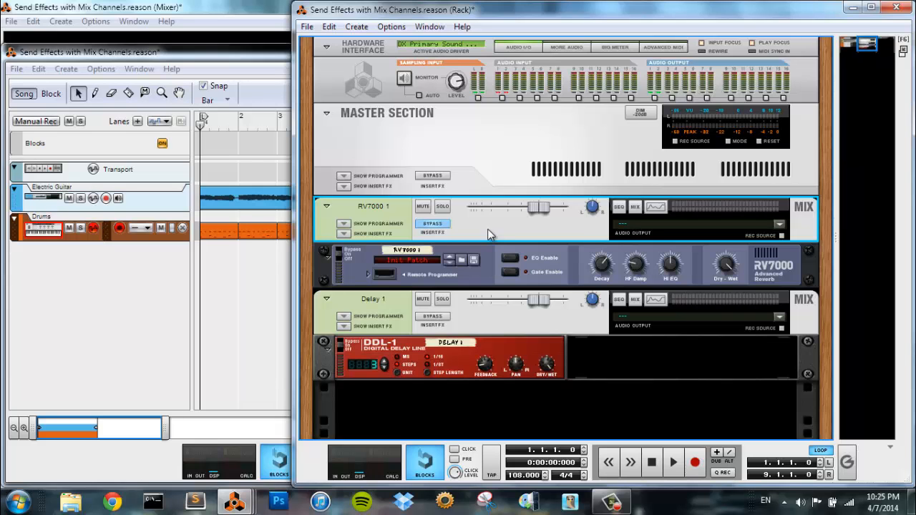
Look over the mixer channel strips from the FX sends up to the input section and back, including the RV7000 1 and Delay 1 channels
key(F5)
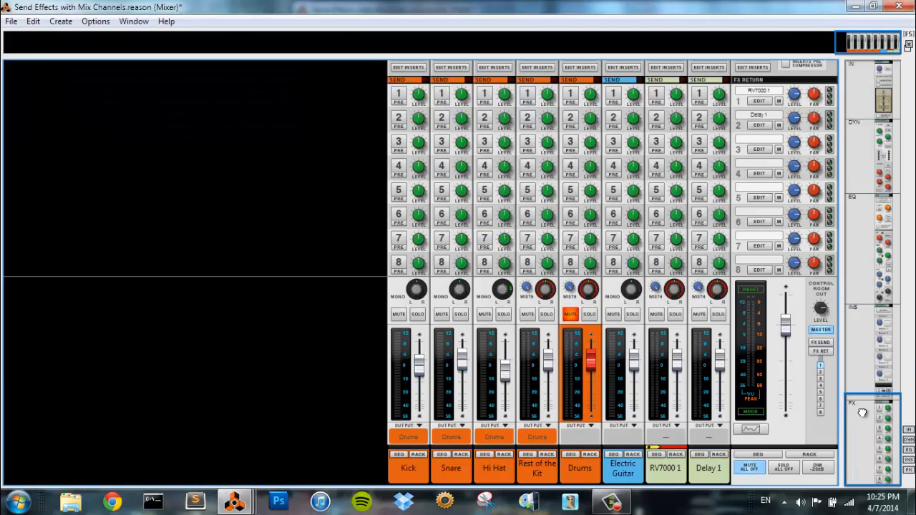
drag(863, 413, 881, 72)
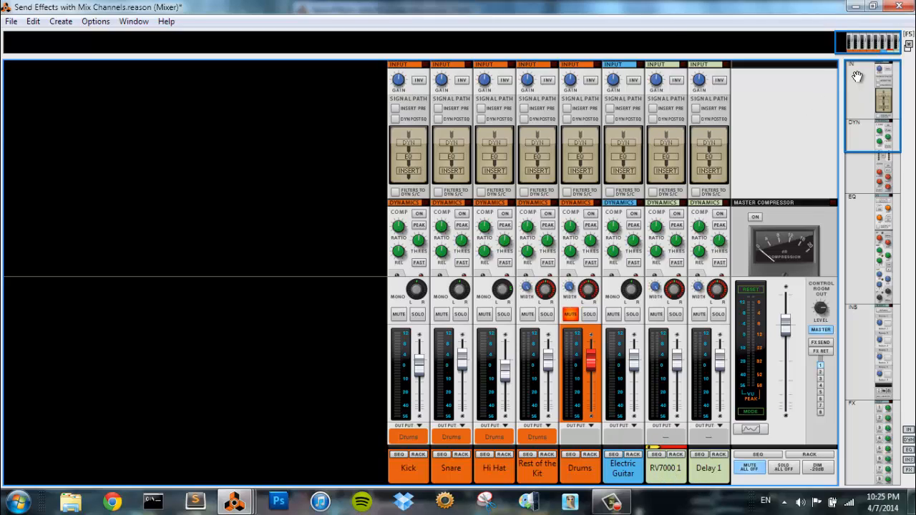
drag(857, 76, 844, 421)
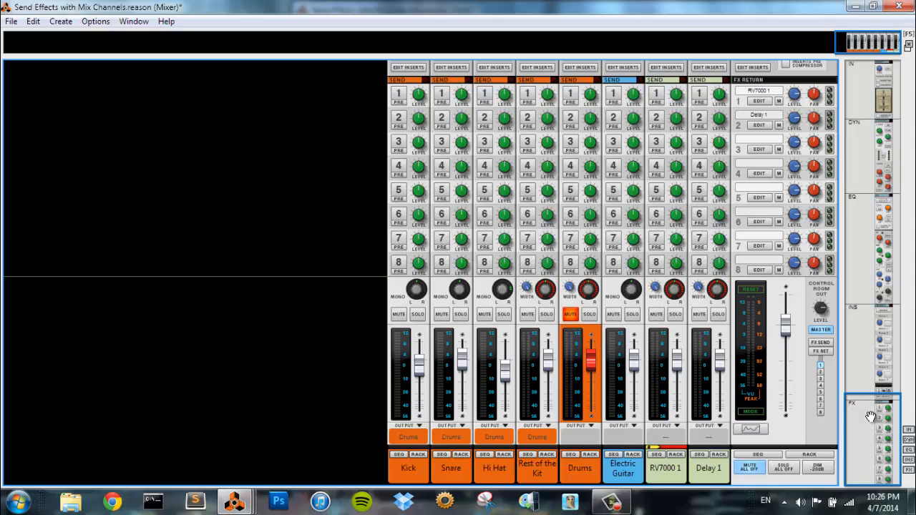
Start song playback from the sequencer and return to the mixer
key(F7)
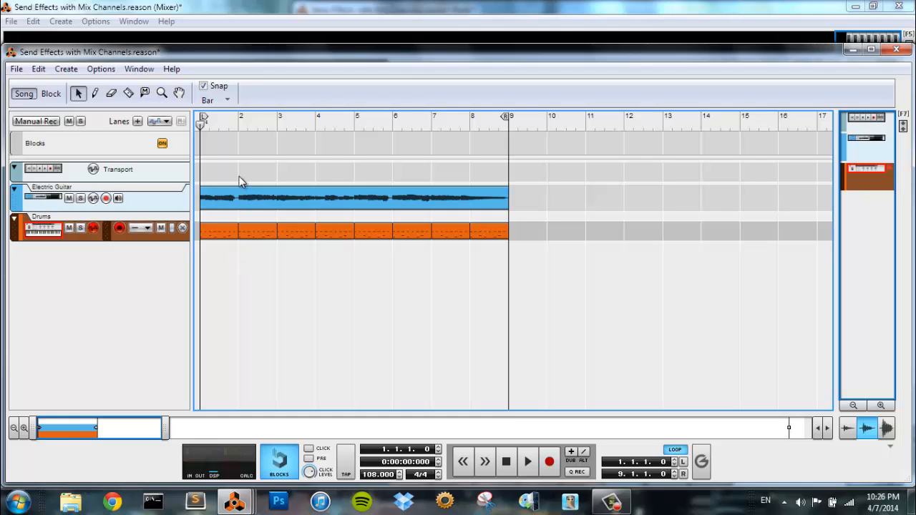
key(space)
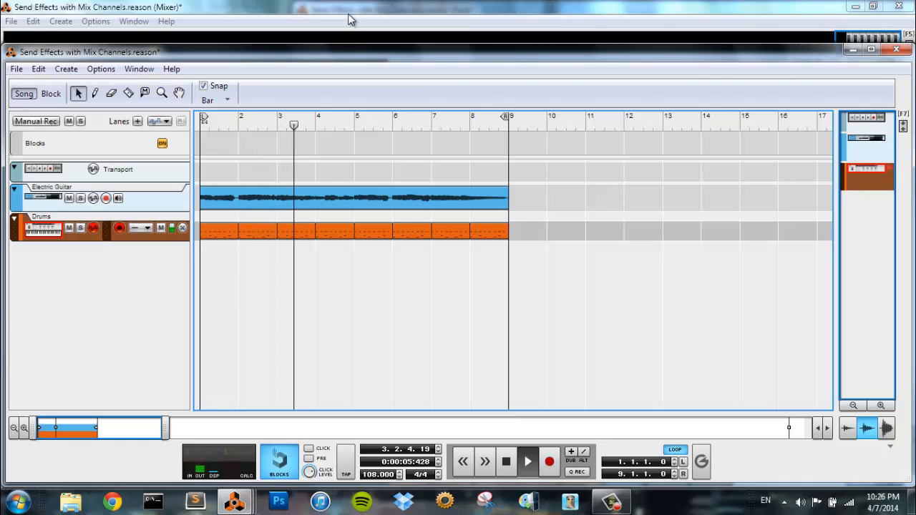
click(353, 32)
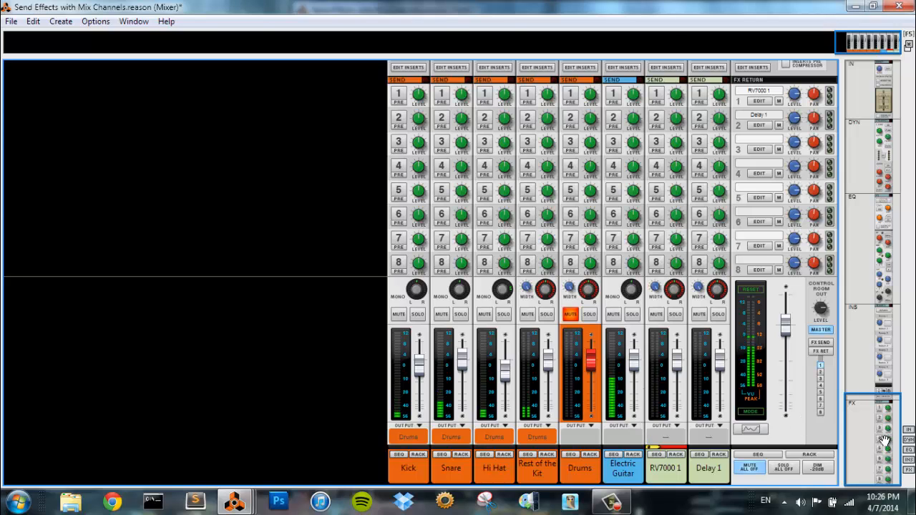
Switch the Electric Guitar channel's high pass filter off and back on to compare the sound
drag(885, 433, 883, 215)
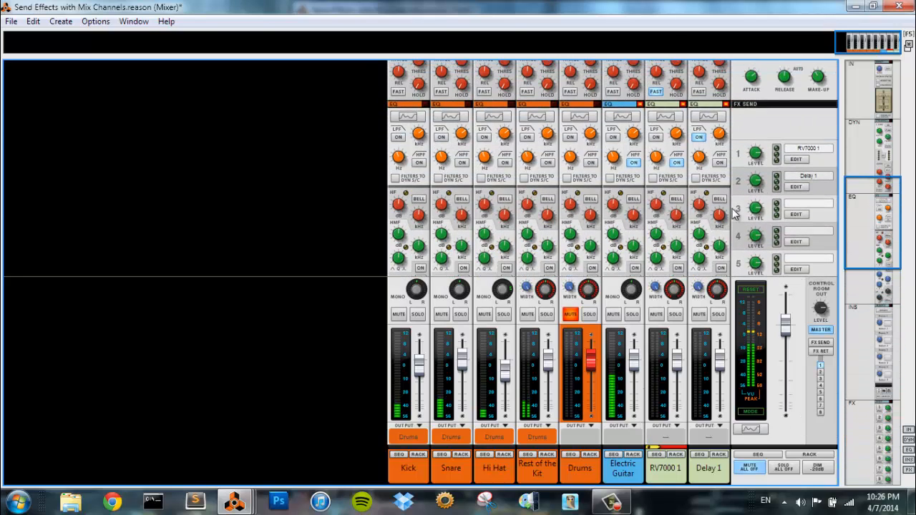
click(635, 163)
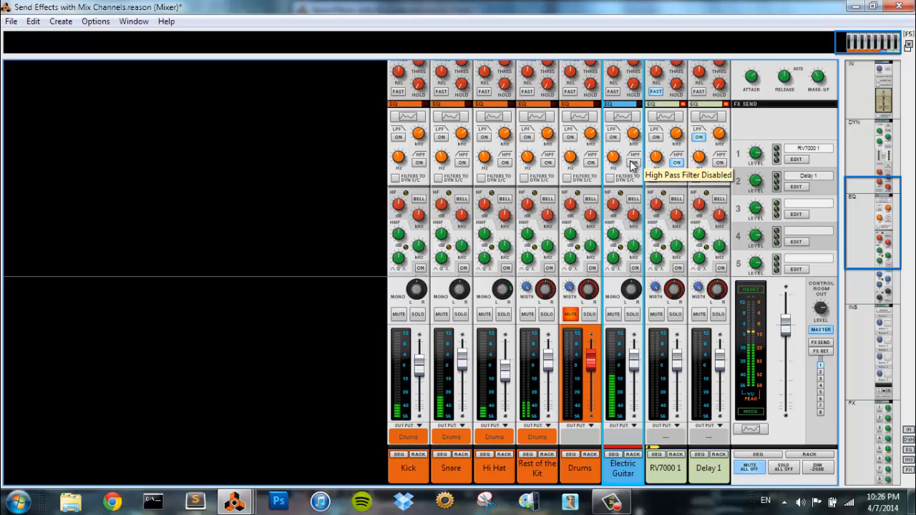
click(633, 163)
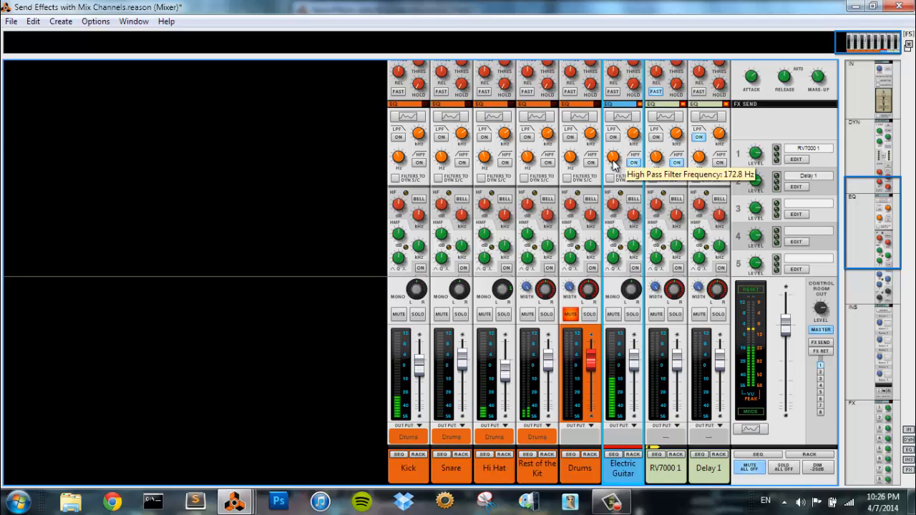
Enable FX send 1 on the Electric Guitar channel and adjust its send level
drag(865, 209, 884, 440)
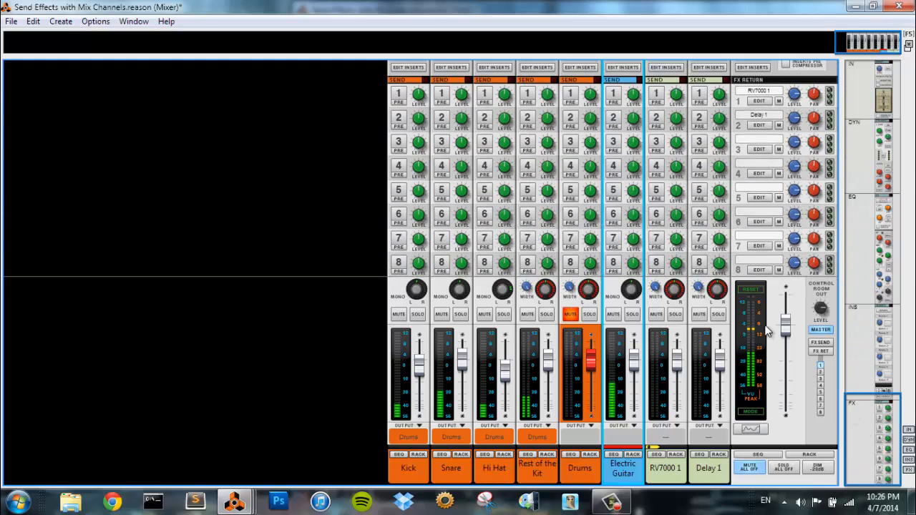
click(614, 95)
drag(633, 102, 635, 99)
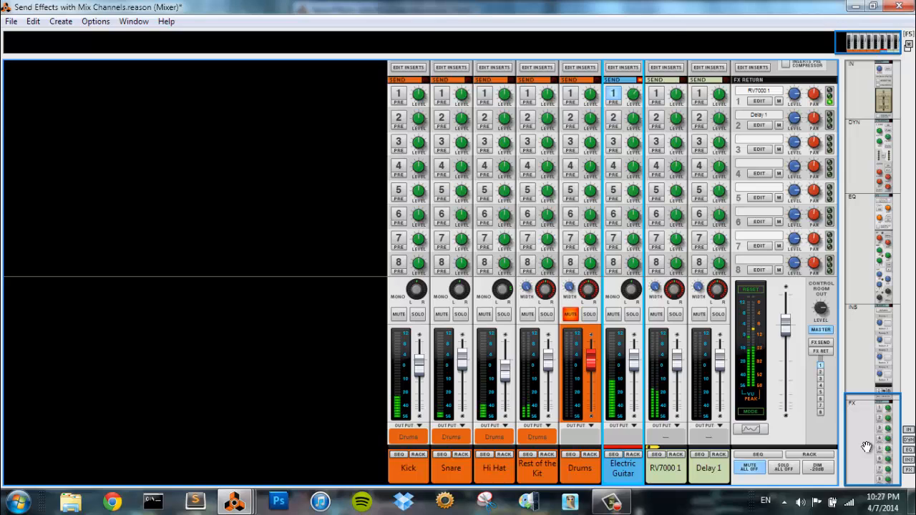
Compare the RV7000 1 channel with its high pass filter off and on, and set the filter frequency to 394.9 Hz
drag(867, 448, 884, 235)
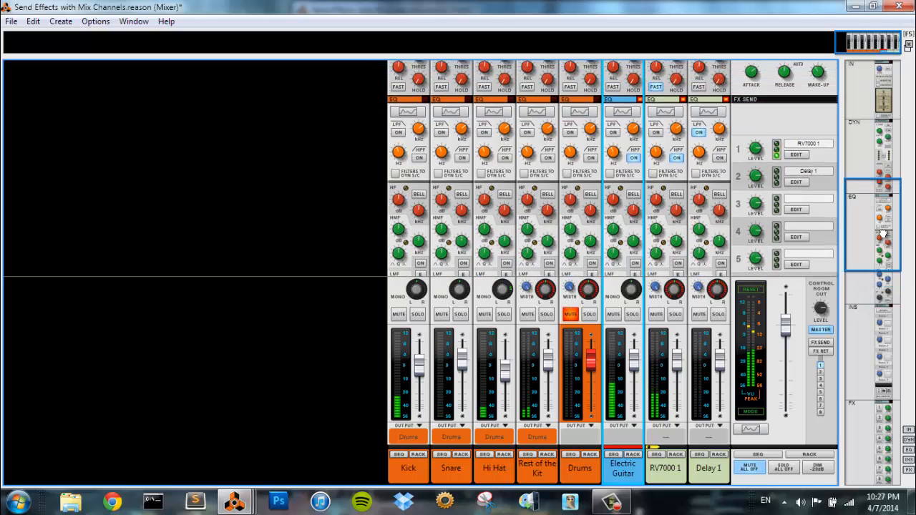
click(677, 158)
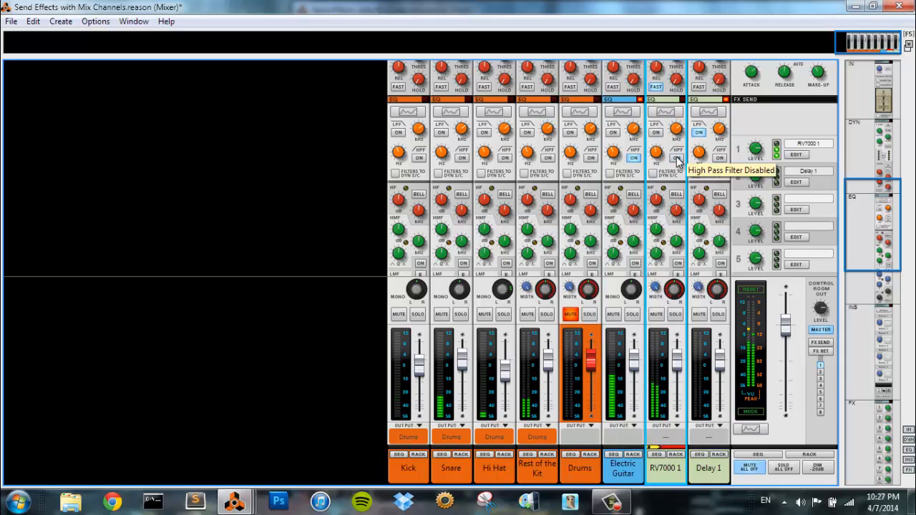
click(676, 158)
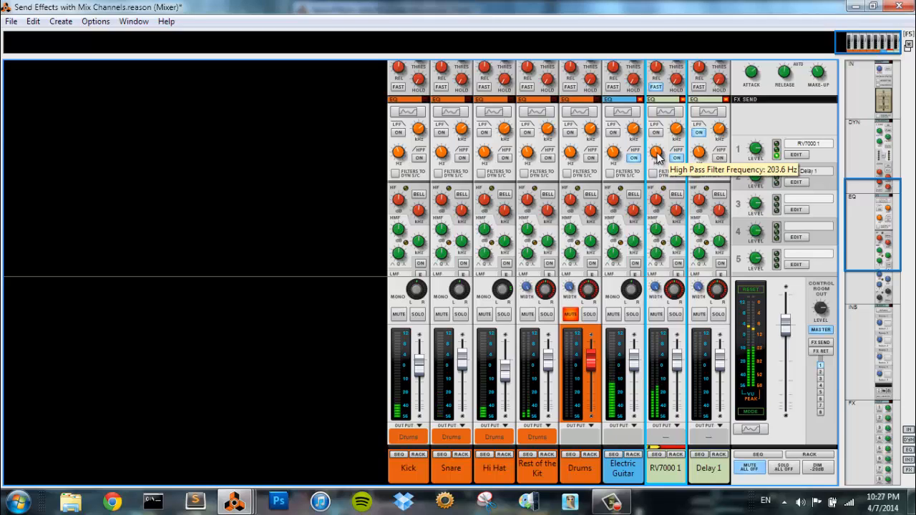
drag(657, 158, 662, 153)
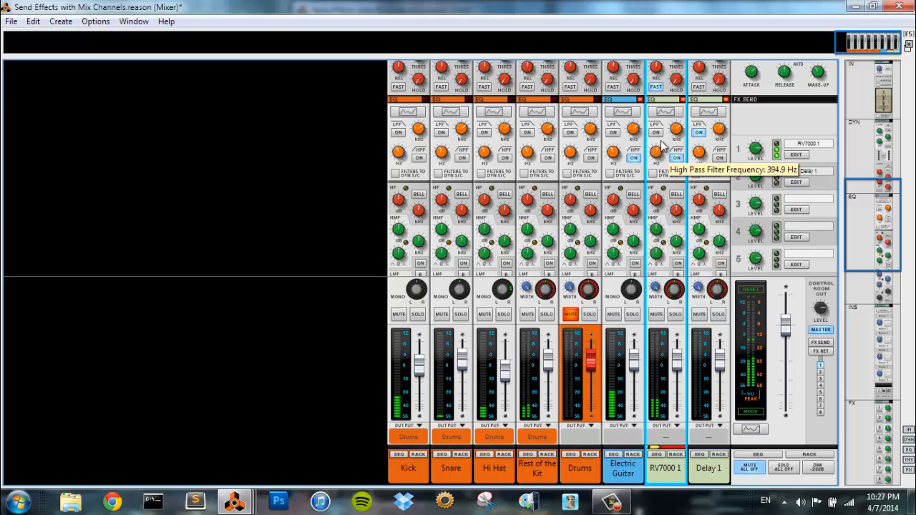
Enable the EQ on the RV7000 1 channel, boosting the high frequency gain and setting the high mid gain to 5.08 dB
scroll(673, 175, down, 3)
scroll(673, 174, down, 3)
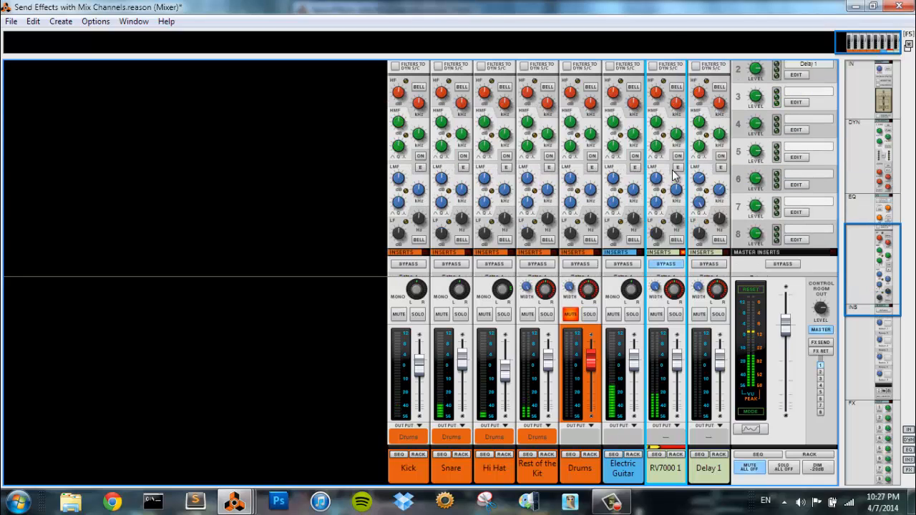
click(678, 156)
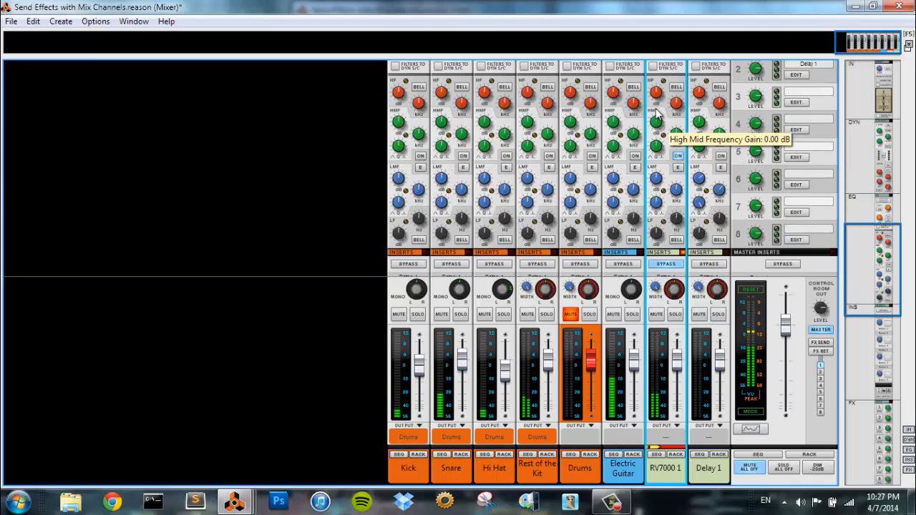
drag(657, 103, 665, 89)
mouse_move(665, 127)
mouse_down()
mouse_move(664, 116)
mouse_move(666, 130)
mouse_up()
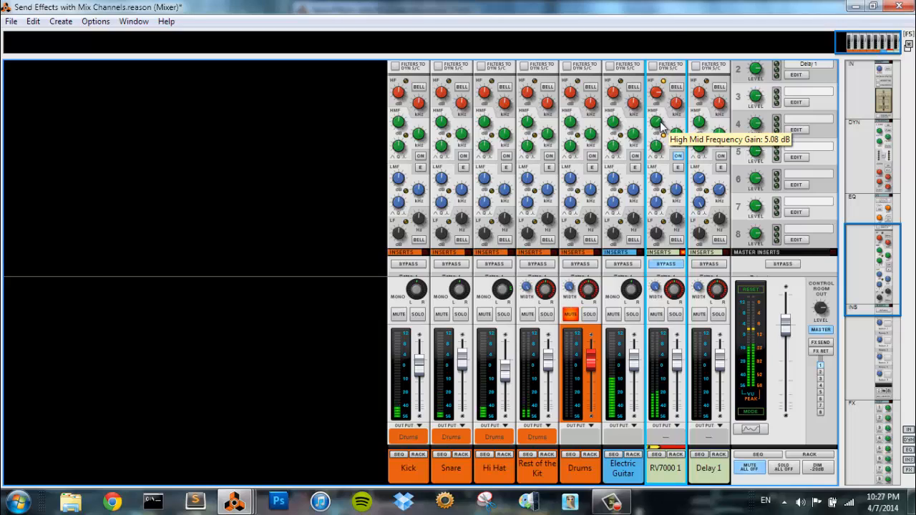
drag(662, 96, 665, 101)
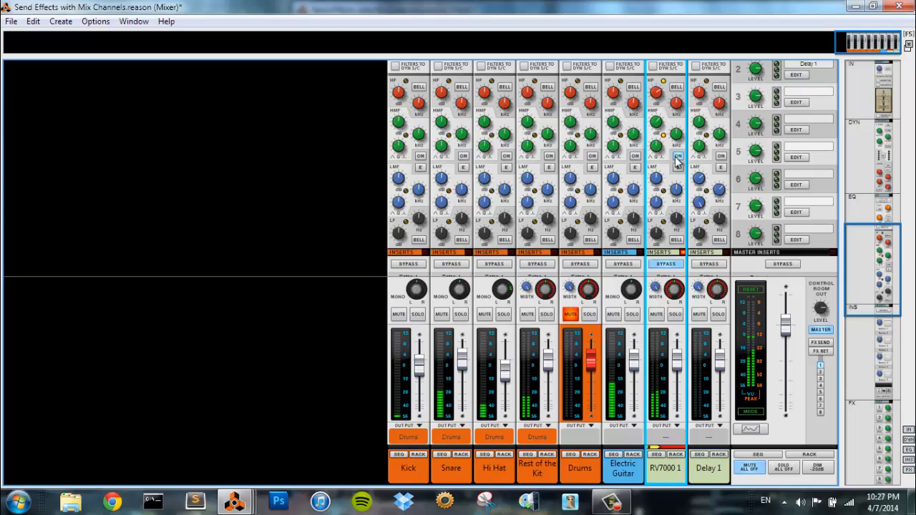
Reveal the RV7000 1 channel's insert effects in the rack and turn off their bypass
scroll(671, 258, down, 5)
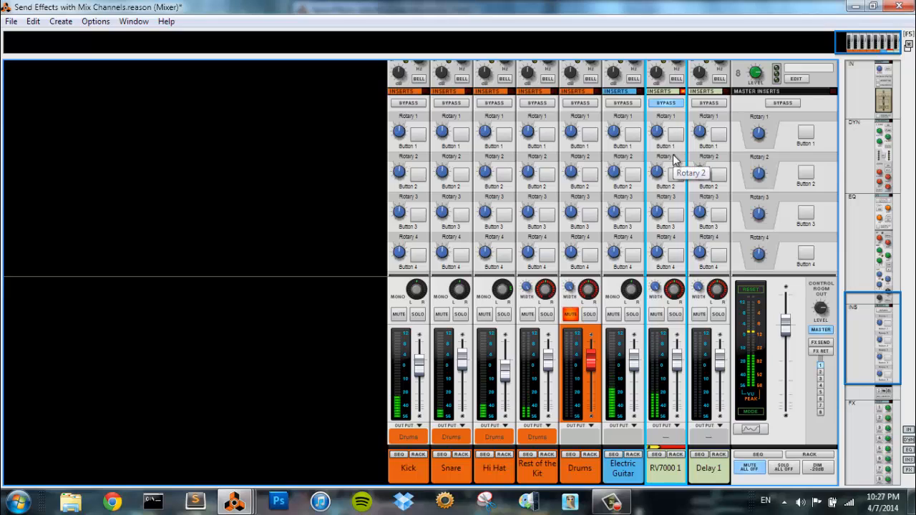
key(F6)
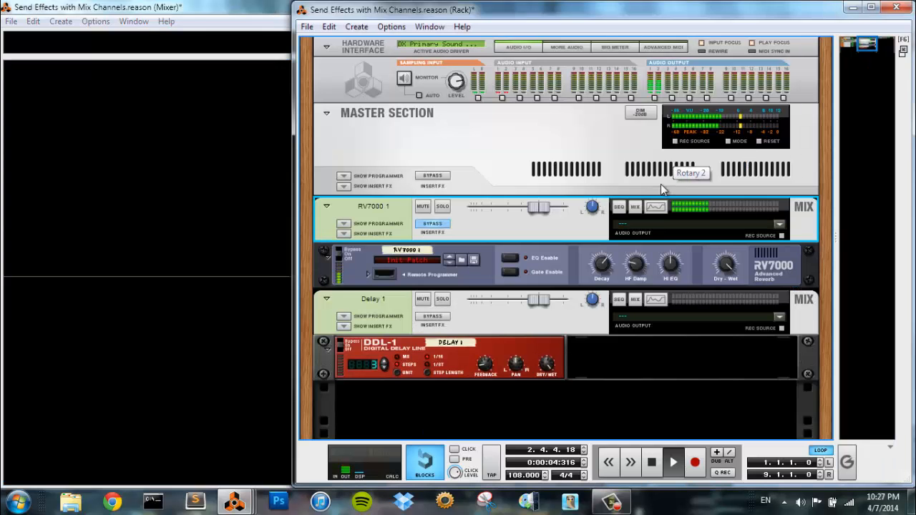
click(345, 234)
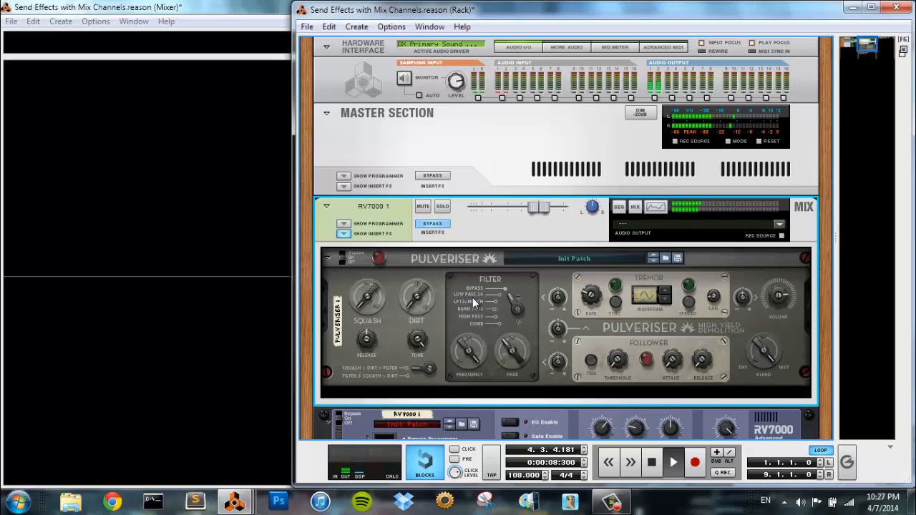
click(445, 230)
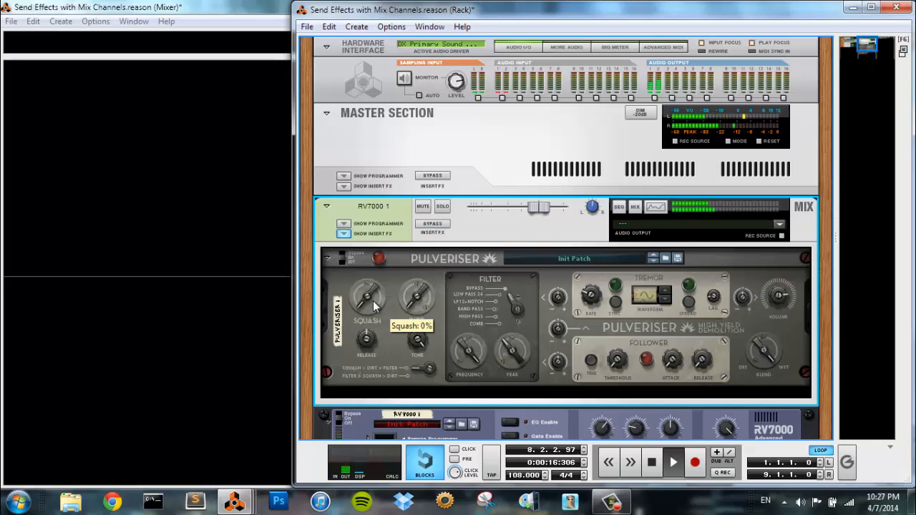
Try out the Pulveriser's Squash and Dirt controls and its Band Pass and Comb filter modes, returning the filter to Bypass
drag(373, 306, 425, 290)
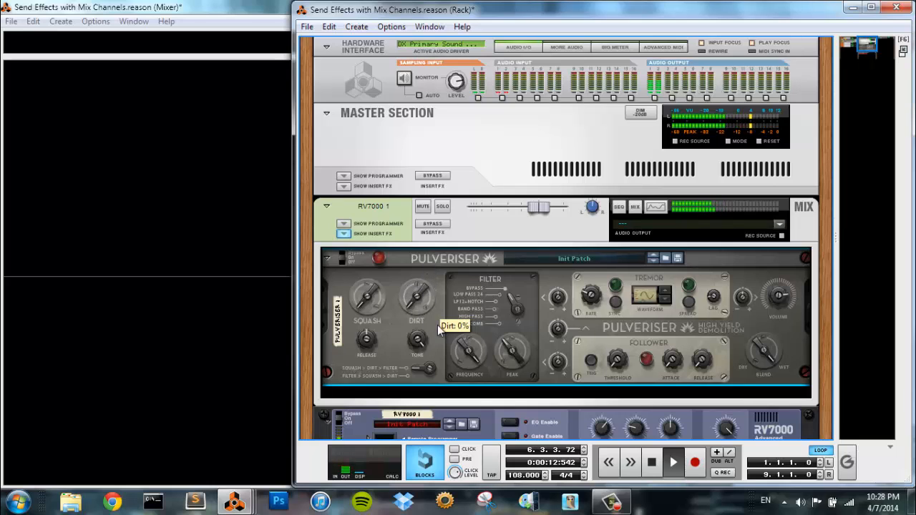
drag(513, 305, 508, 331)
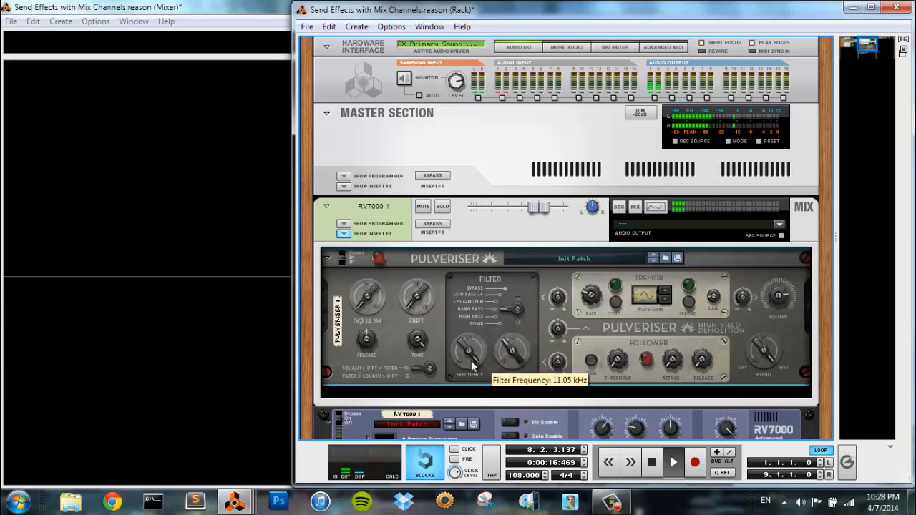
mouse_move(469, 362)
mouse_down()
mouse_move(474, 398)
mouse_move(488, 356)
mouse_move(517, 341)
mouse_move(468, 363)
mouse_move(476, 377)
mouse_move(483, 351)
mouse_up()
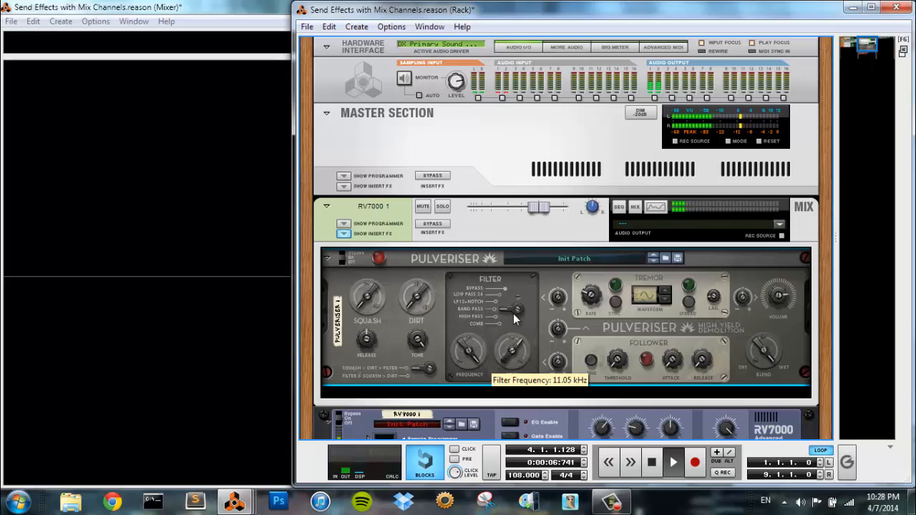
drag(514, 311, 465, 335)
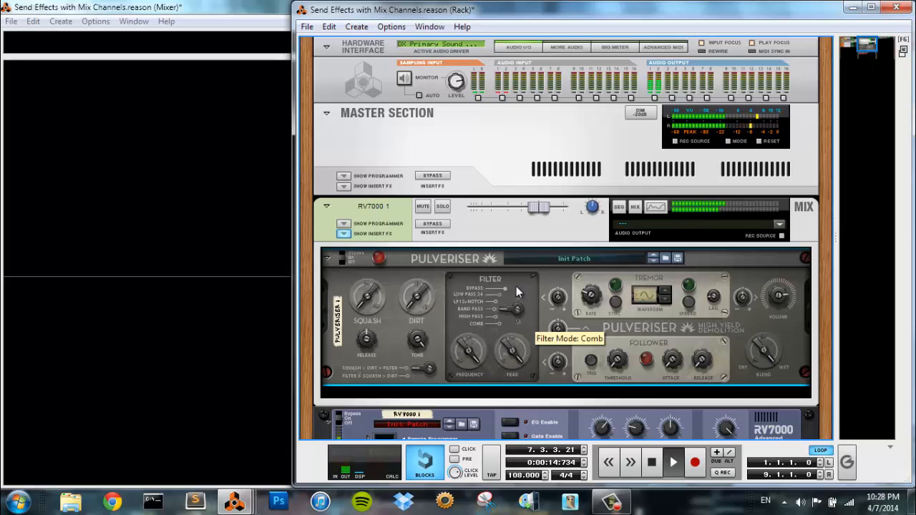
click(512, 315)
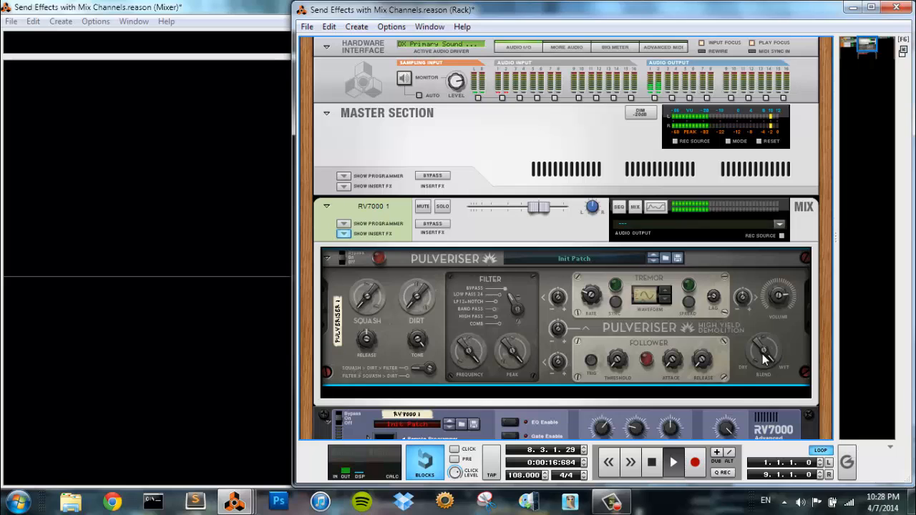
Adjust the Pulveriser's Blend, leaving it at 100%, and toggle the Tremor sync
drag(769, 349, 762, 279)
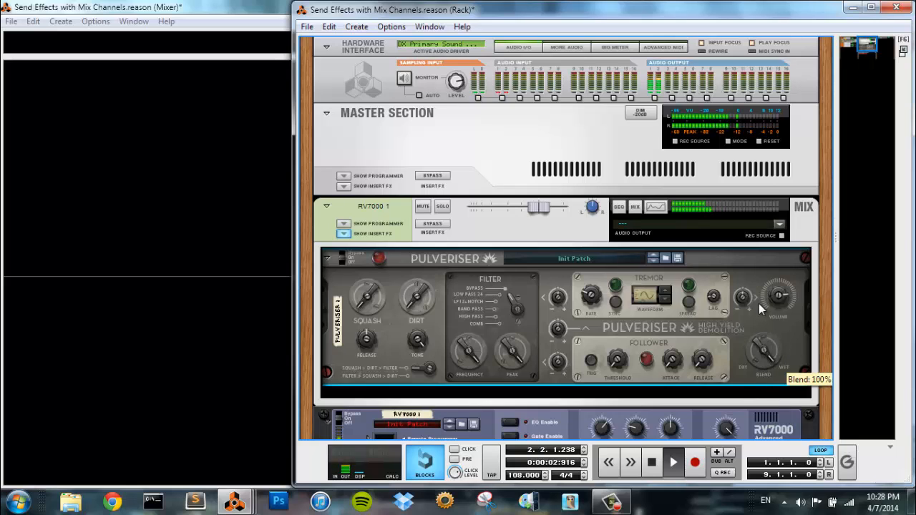
click(615, 303)
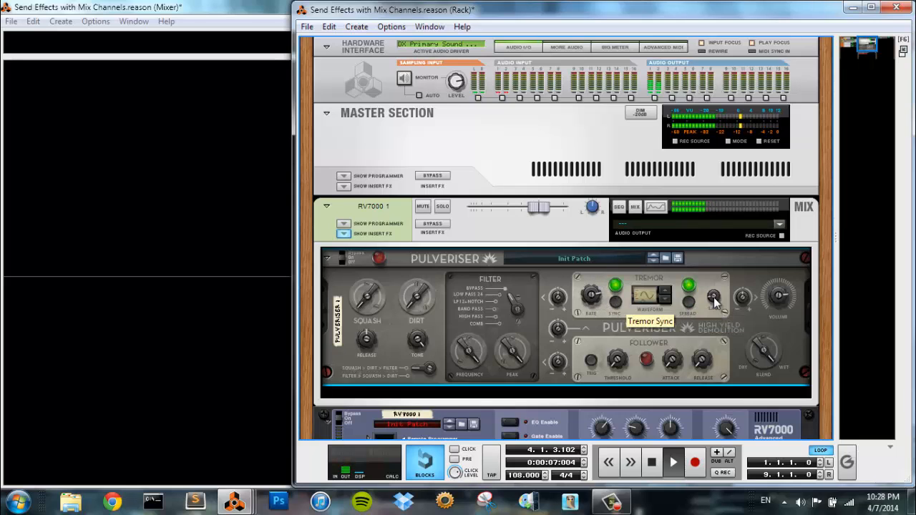
Set the Pulveriser's Tremor to Volume amount to 44%, and bypass and hide the RV7000 1 channel's insert effects
drag(744, 300, 747, 306)
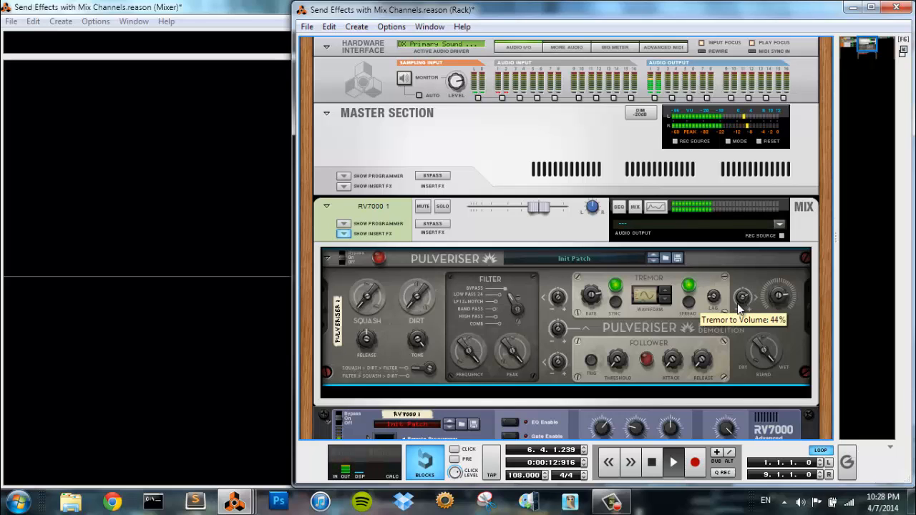
click(432, 224)
click(343, 235)
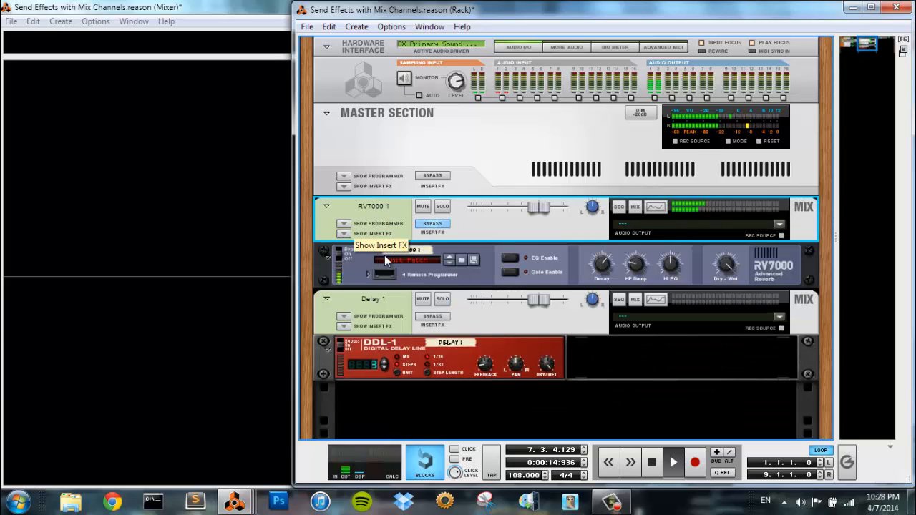
scroll(430, 250, down, 2)
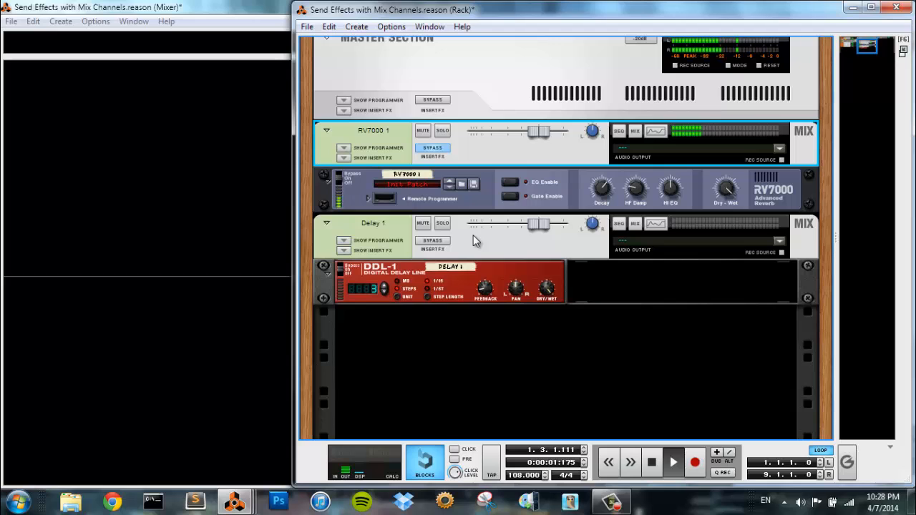
Turn off the Electric Guitar's FX1 send in the mixer and turn on its FX2 send at -7.50 dB
key(F5)
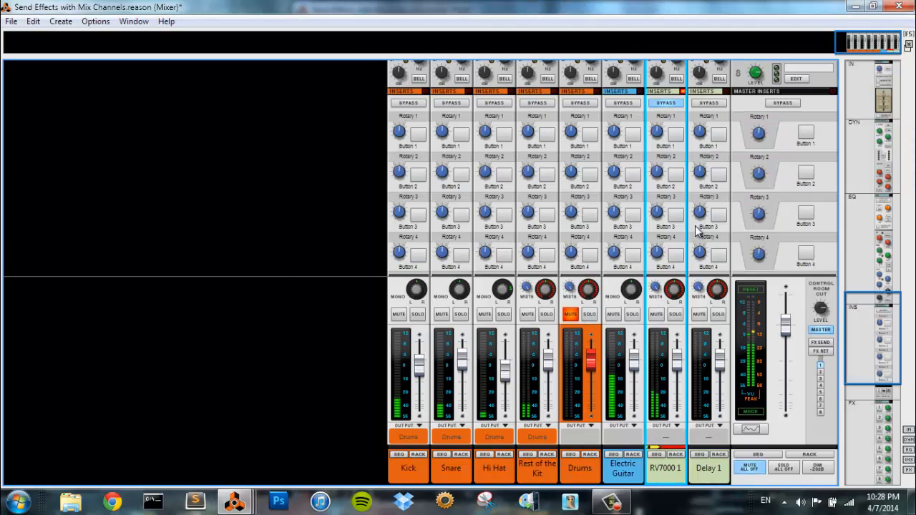
scroll(716, 199, down, 3)
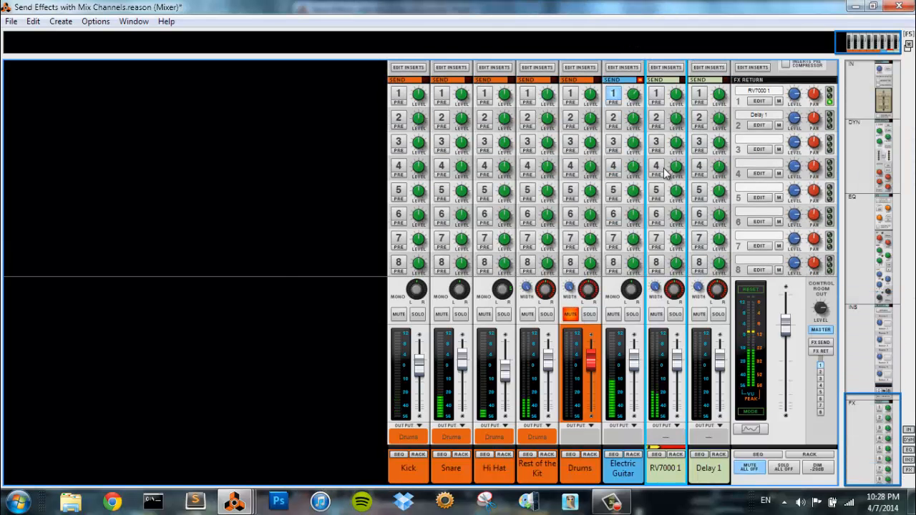
click(613, 93)
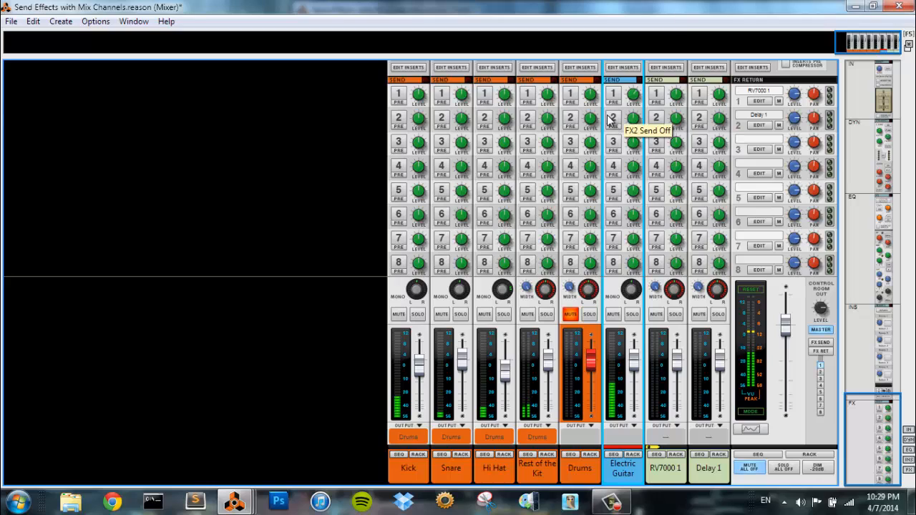
click(613, 117)
drag(634, 125, 637, 122)
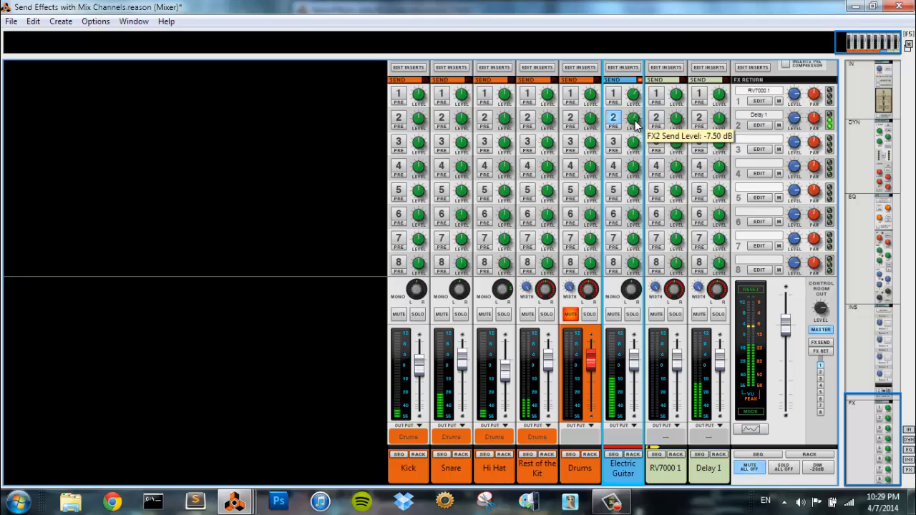
Bring up the Delay 1 channel's DDL-1 in the rack and inspect its Feedback control
drag(874, 392, 875, 212)
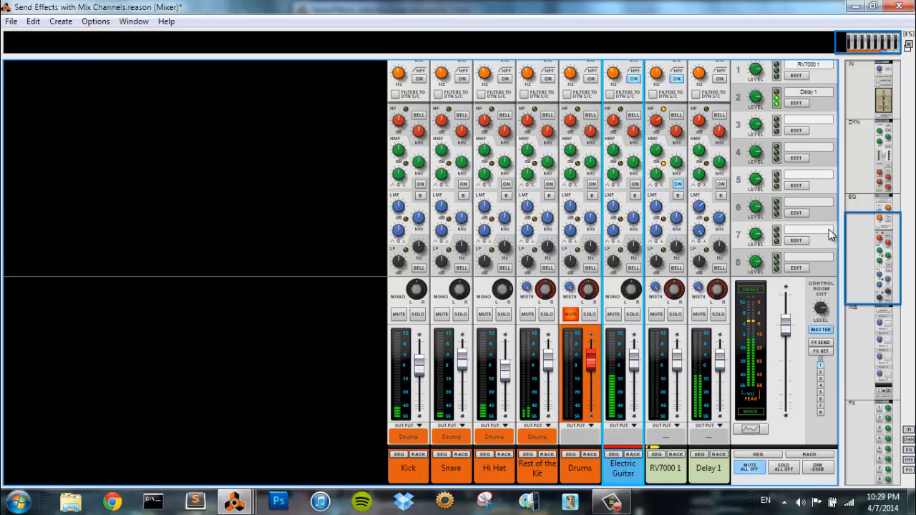
drag(857, 241, 859, 423)
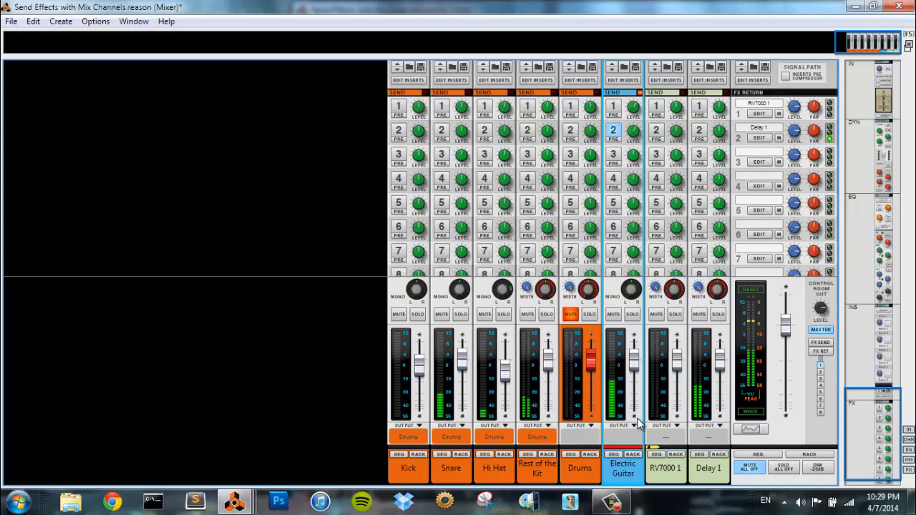
click(726, 457)
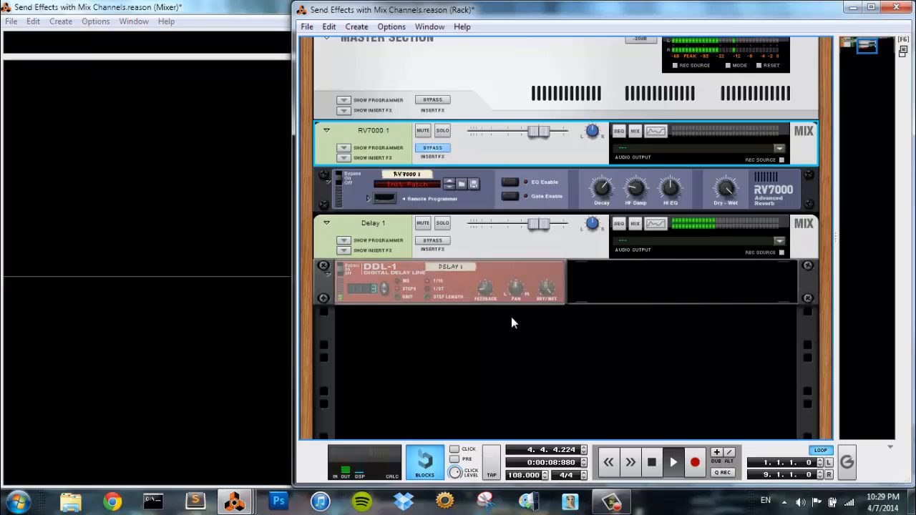
click(486, 289)
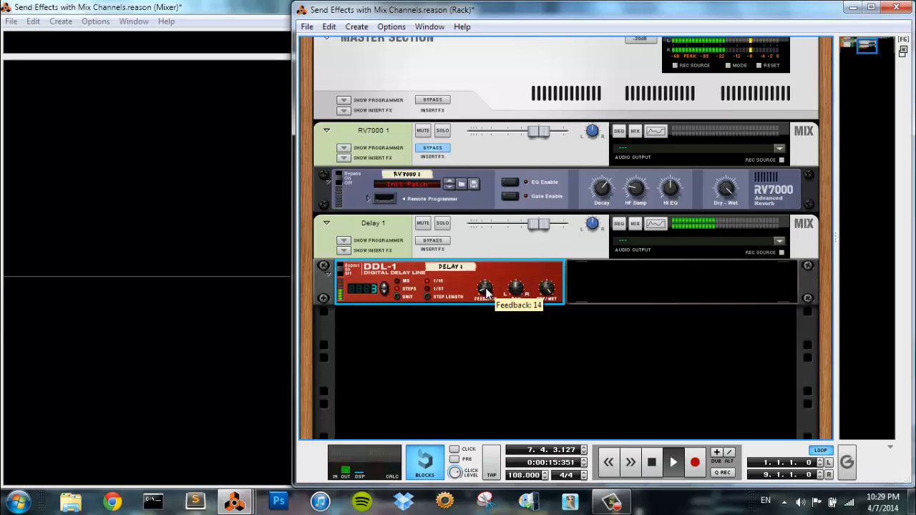
Lower the Electric Guitar's FX2 send level, and turn on the Delay 1 channel's own FX2 send and adjust its level
key(F5)
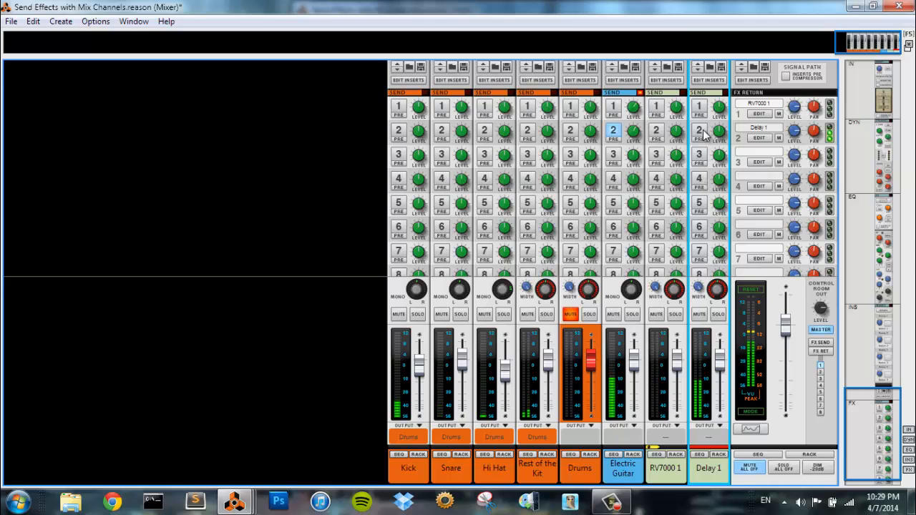
click(630, 136)
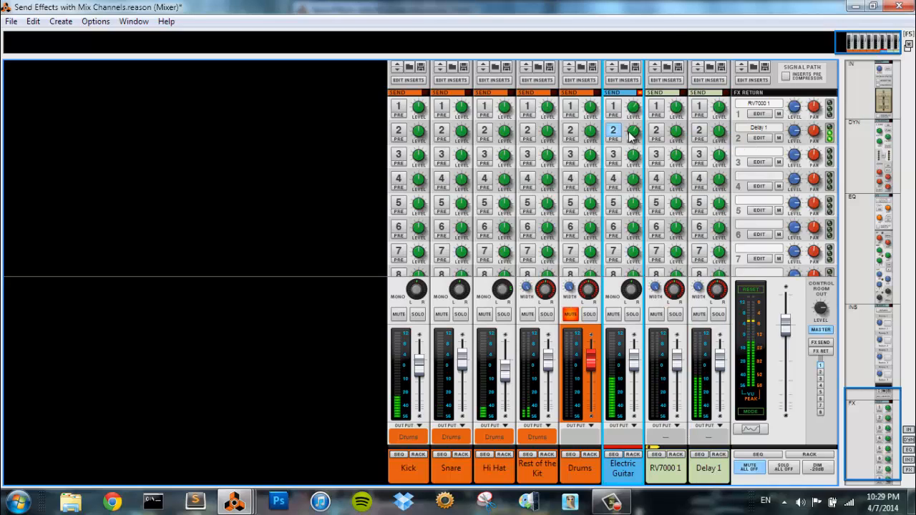
drag(630, 136, 638, 146)
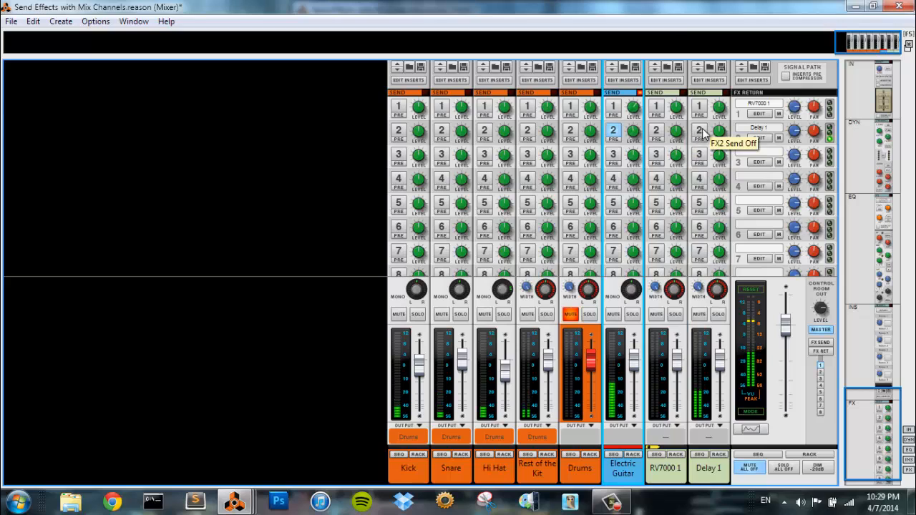
click(701, 131)
drag(718, 137, 725, 139)
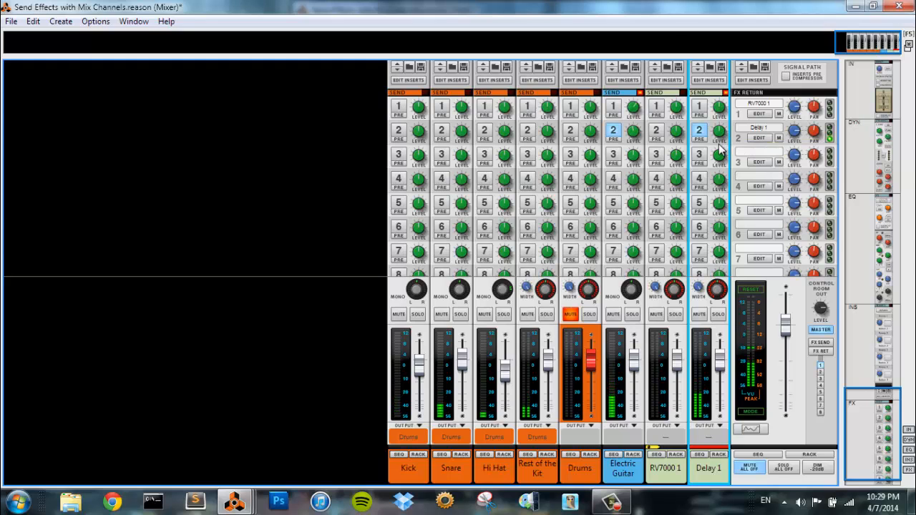
Enable the EQ on the Delay 1 channel and adjust its low mid frequency gain
scroll(723, 143, up, 6)
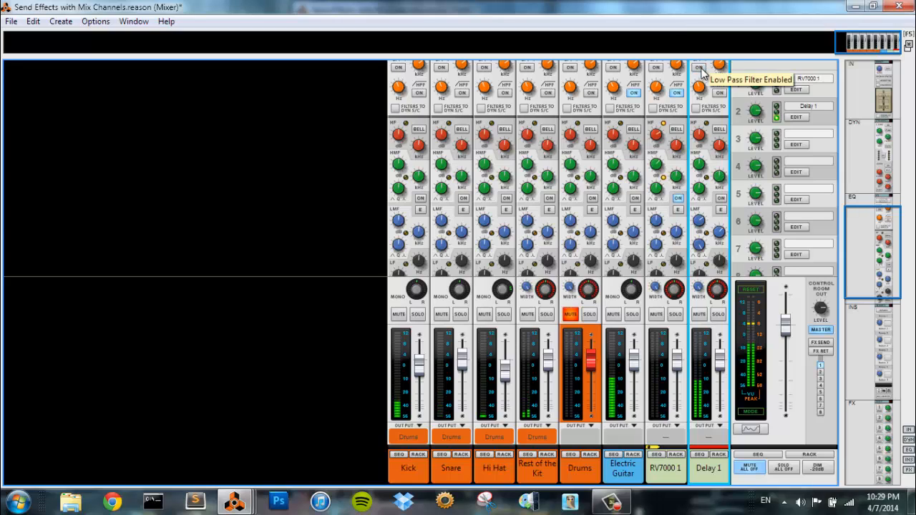
click(721, 198)
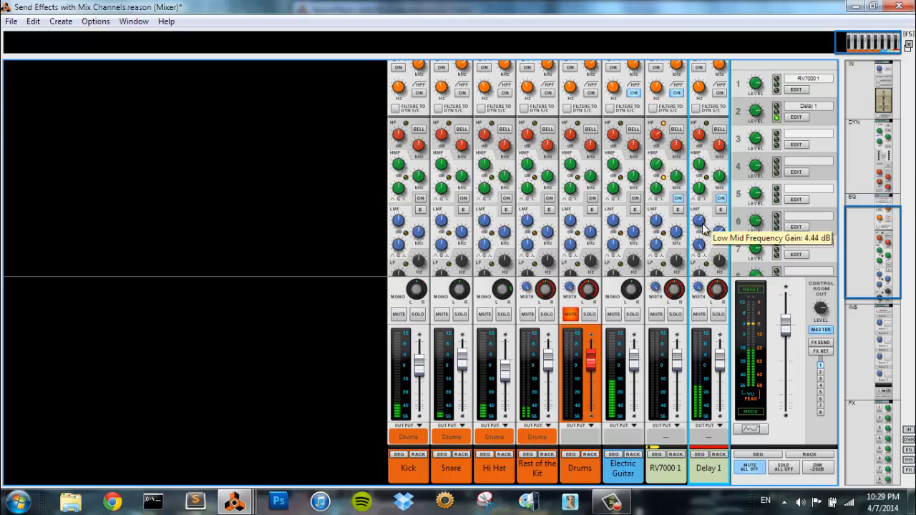
drag(703, 224, 703, 227)
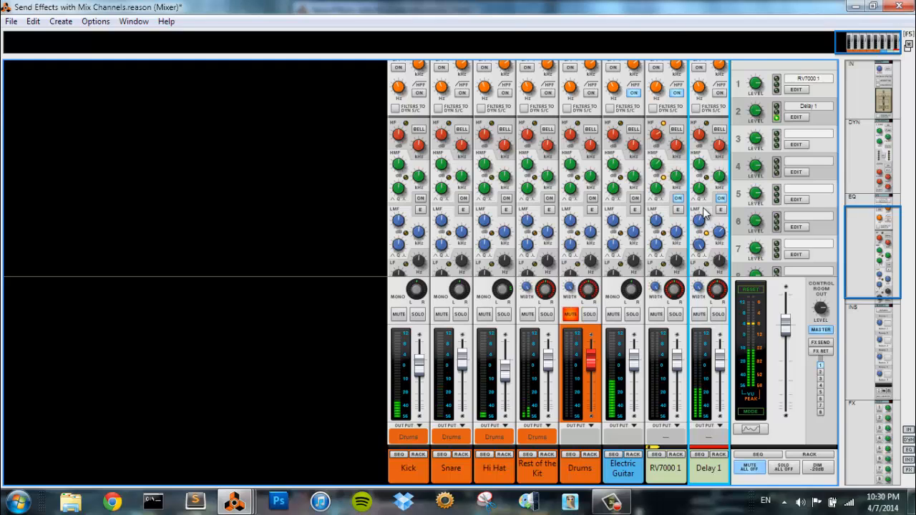
Turn off the FX2 sends on the Electric Guitar and Delay 1 channels, and turn on the Electric Guitar's FX1 send
scroll(704, 214, down, 15)
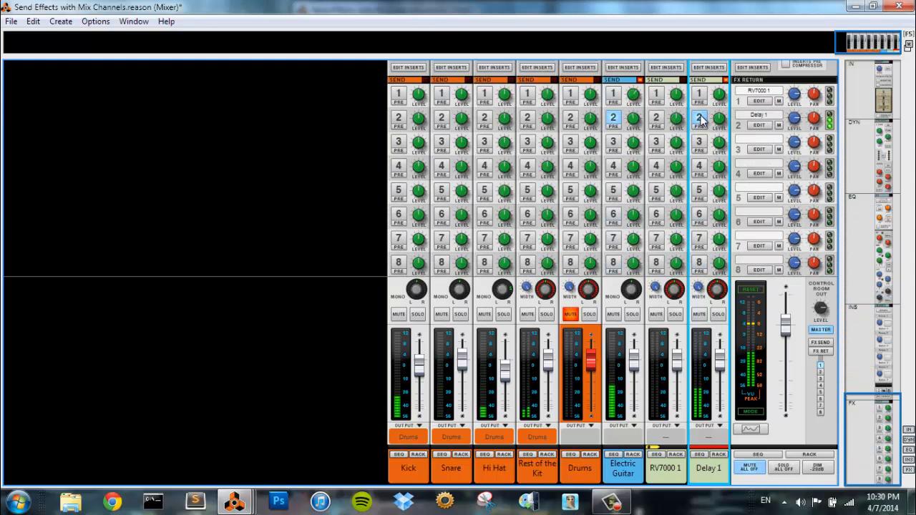
click(612, 121)
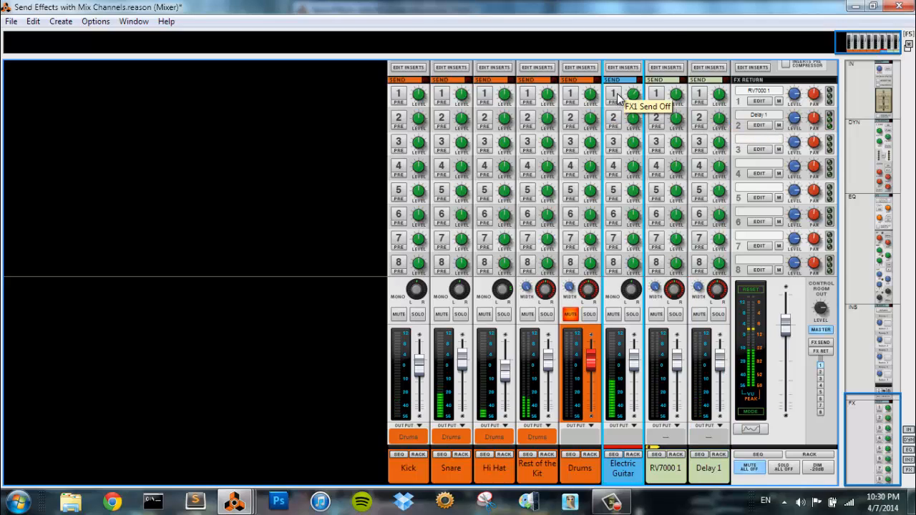
click(617, 98)
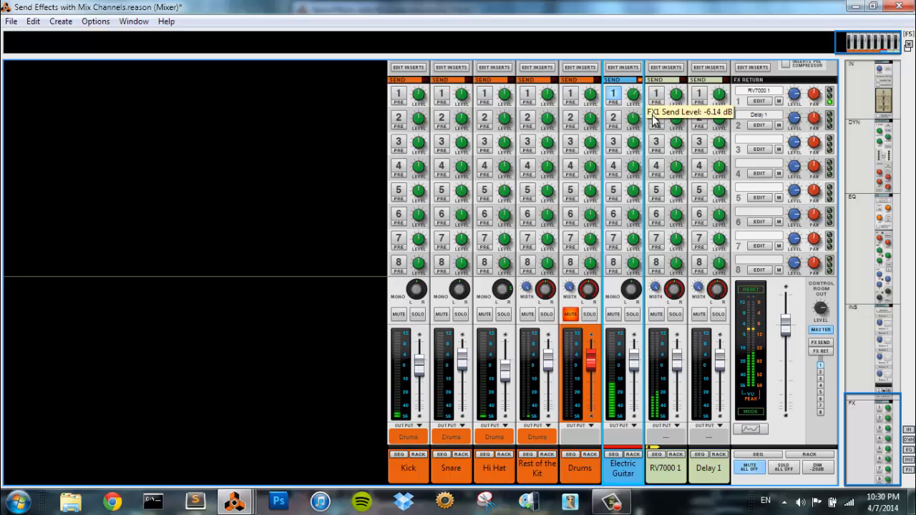
Try the RV7000 1 channel's FX2 send at -3.04 dB, and switch off that send and the Electric Guitar's FX1 send
click(657, 120)
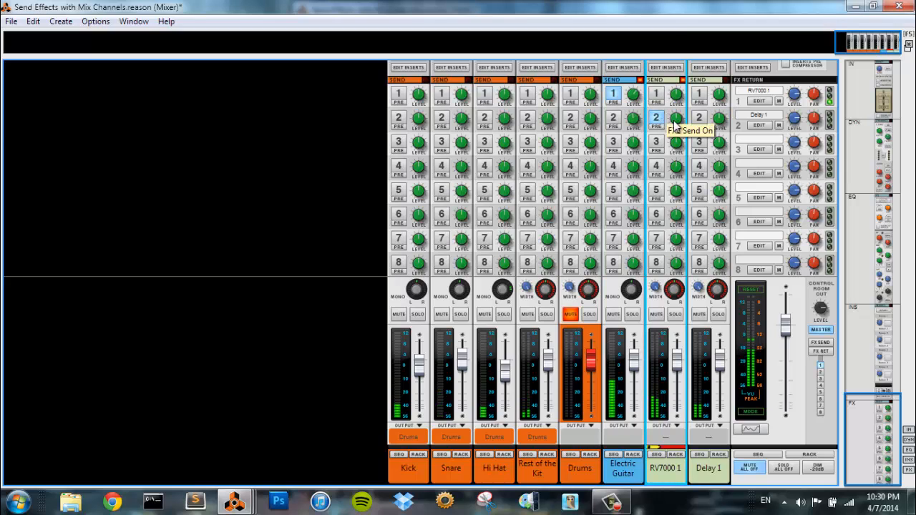
drag(681, 116, 683, 115)
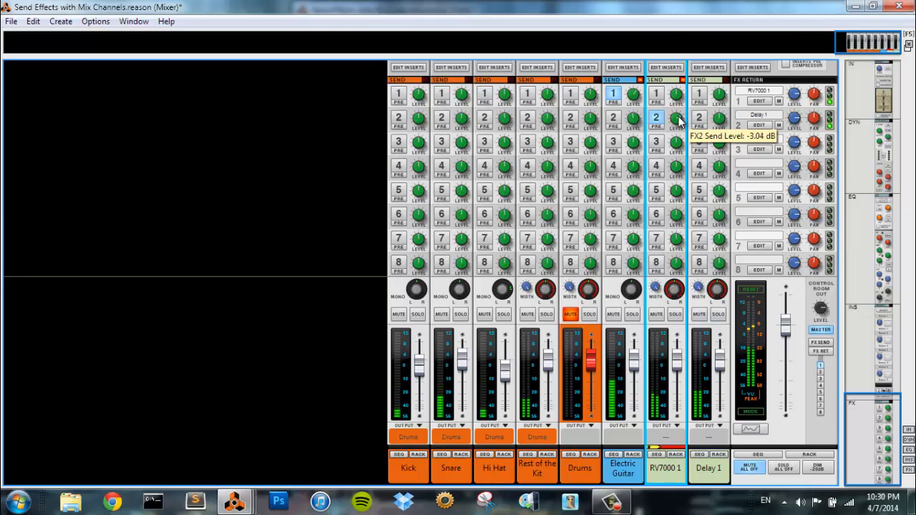
click(657, 118)
click(614, 94)
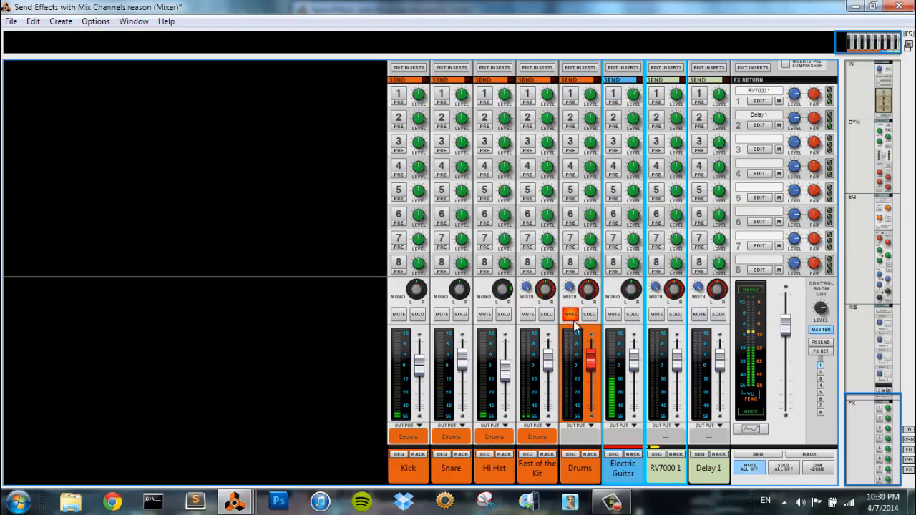
Unmute the Drums channel and turn on the Snare channel's FX1 send
click(574, 319)
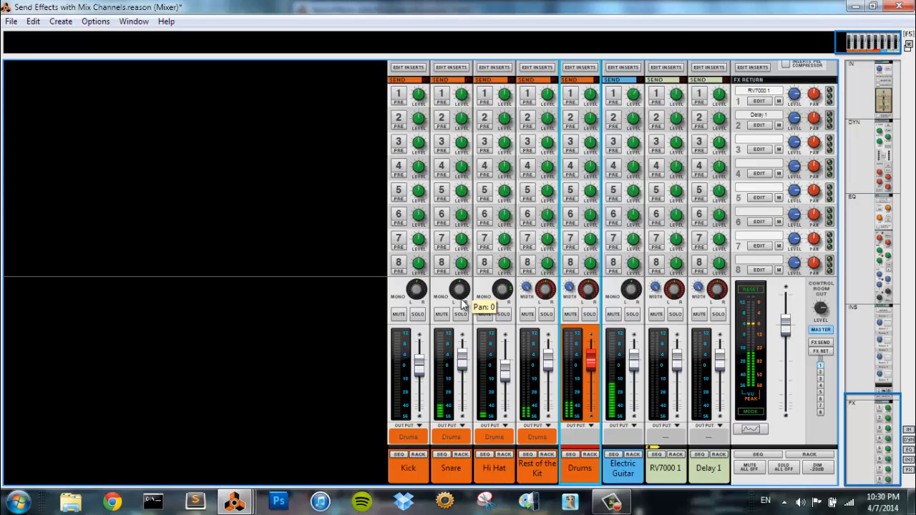
scroll(462, 305, up, 8)
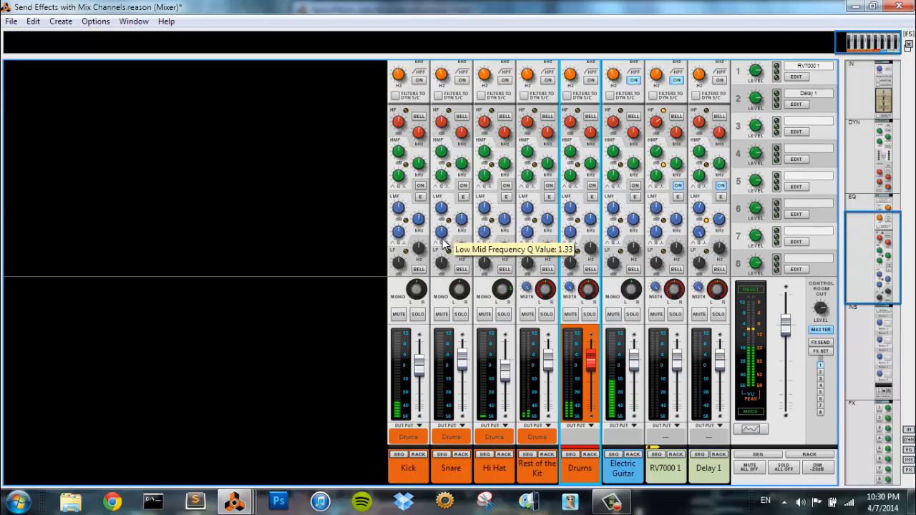
scroll(442, 244, down, 8)
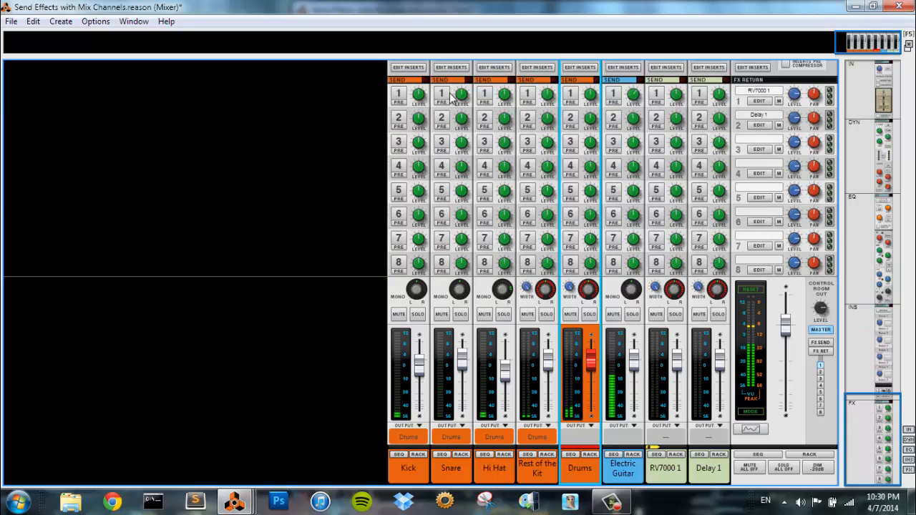
click(442, 96)
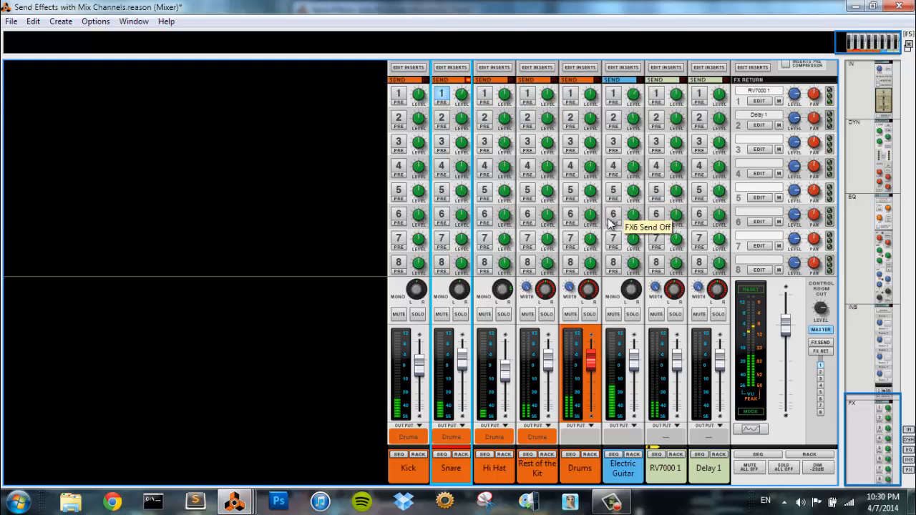
Turn on the gate on the RV7000 1 channel and set its threshold to about -42 dB
scroll(651, 241, up, 4)
scroll(651, 243, up, 2)
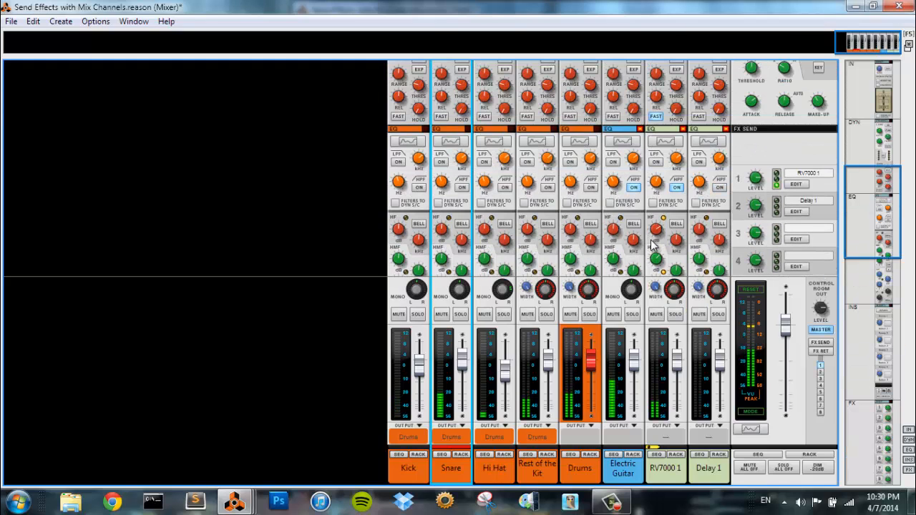
scroll(669, 194, up, 2)
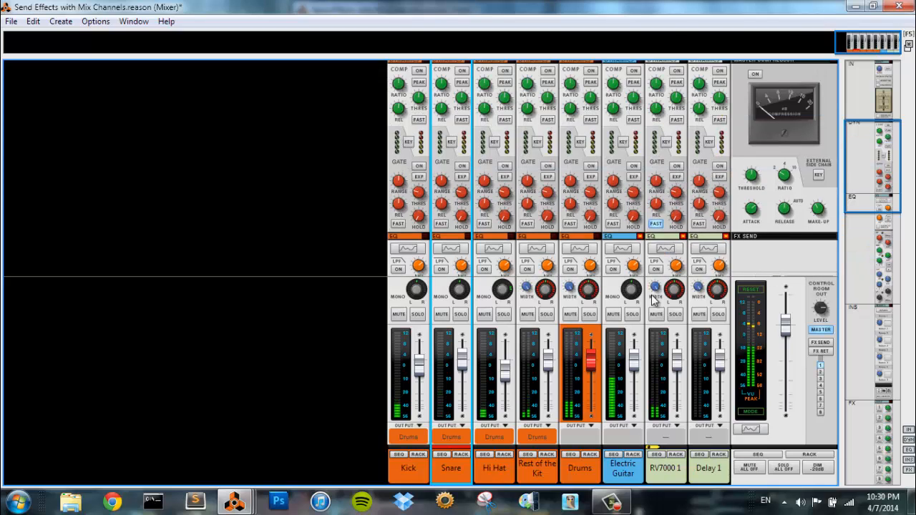
click(677, 167)
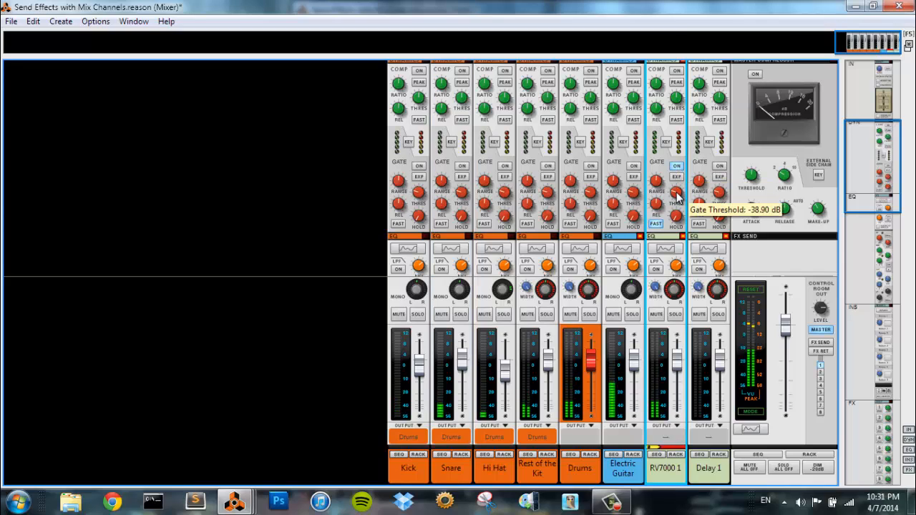
drag(677, 194, 662, 212)
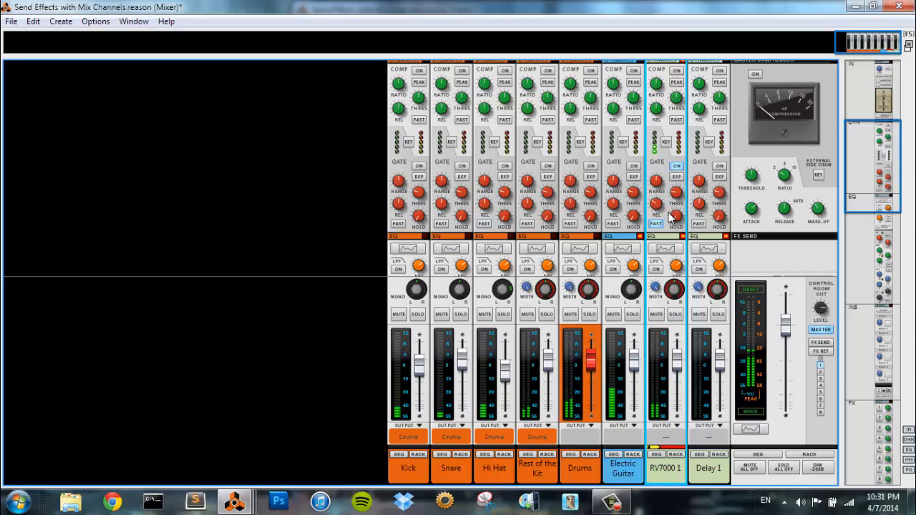
mouse_move(674, 197)
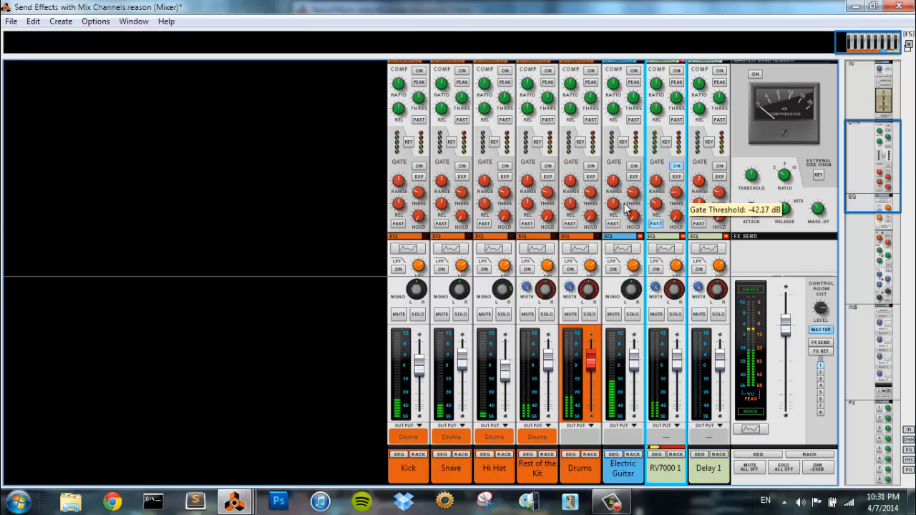
drag(674, 198, 602, 200)
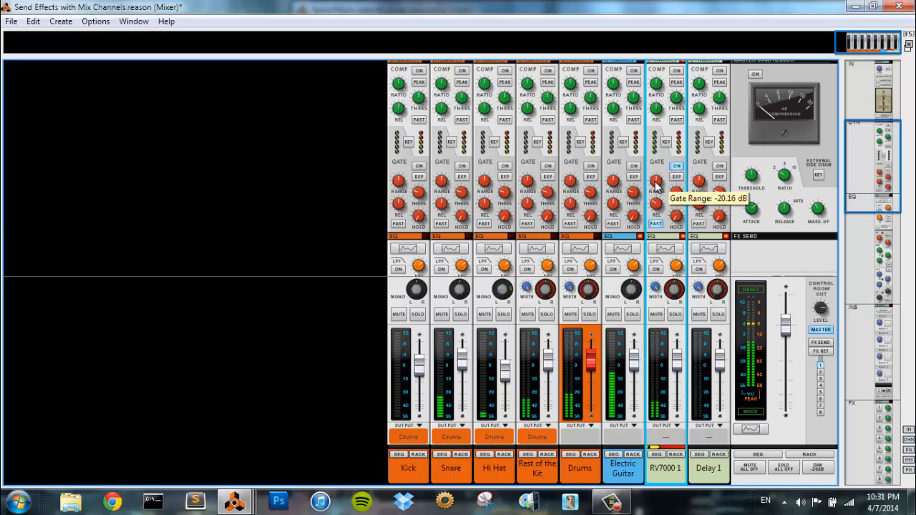
Lower the RV7000 1 channel's fader slightly and try its pan at 53
mouse_move(677, 369)
drag(677, 369, 678, 377)
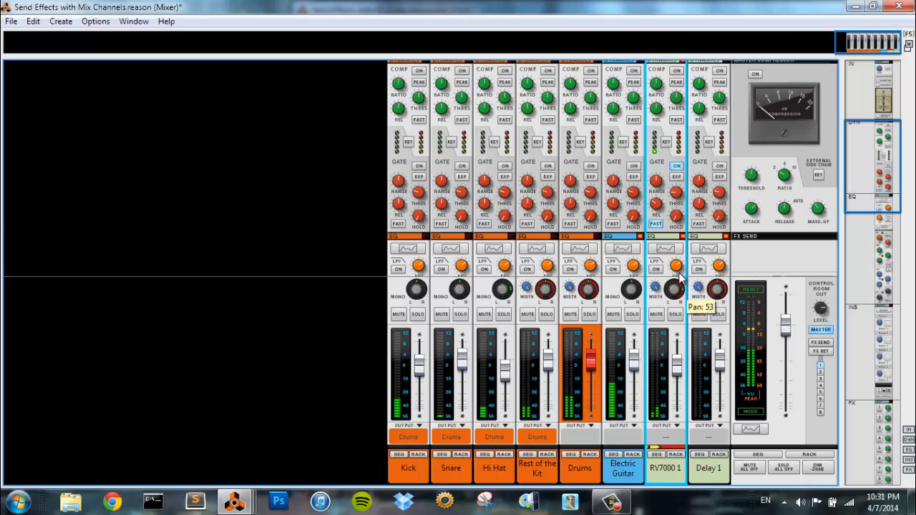
drag(681, 271, 675, 294)
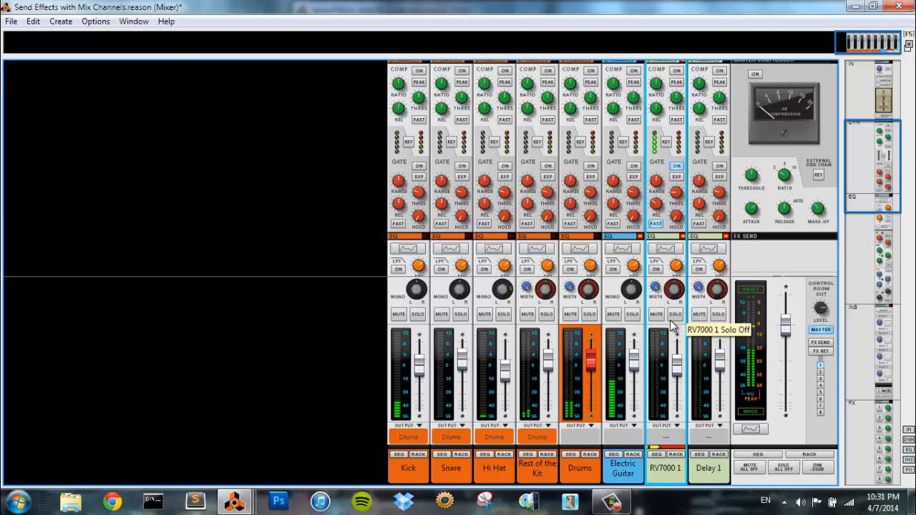